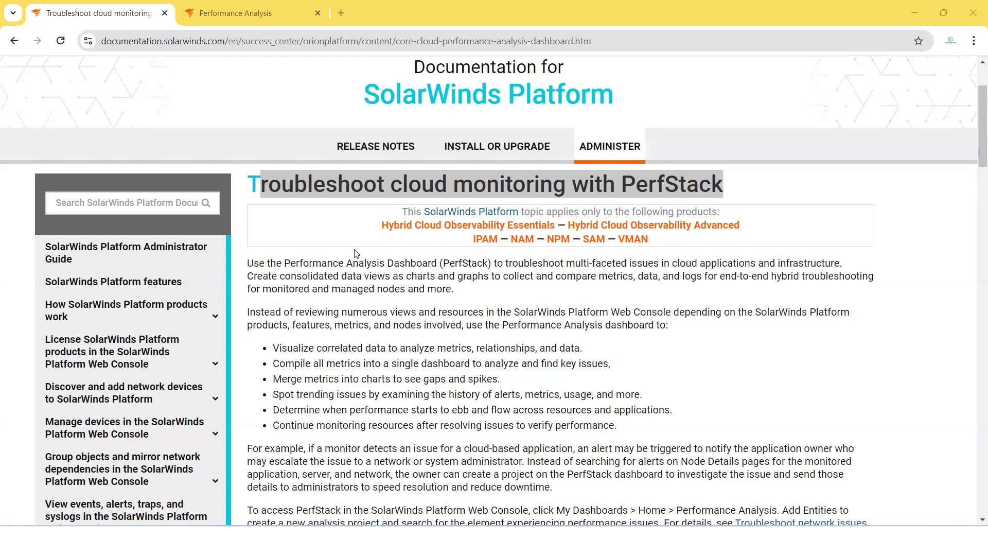
Read the article "Troubleshoot cloud monitoring with PerfStack", highlighting its title and the word "Visualize" in the list of dashboard uses.
double_click(303, 178)
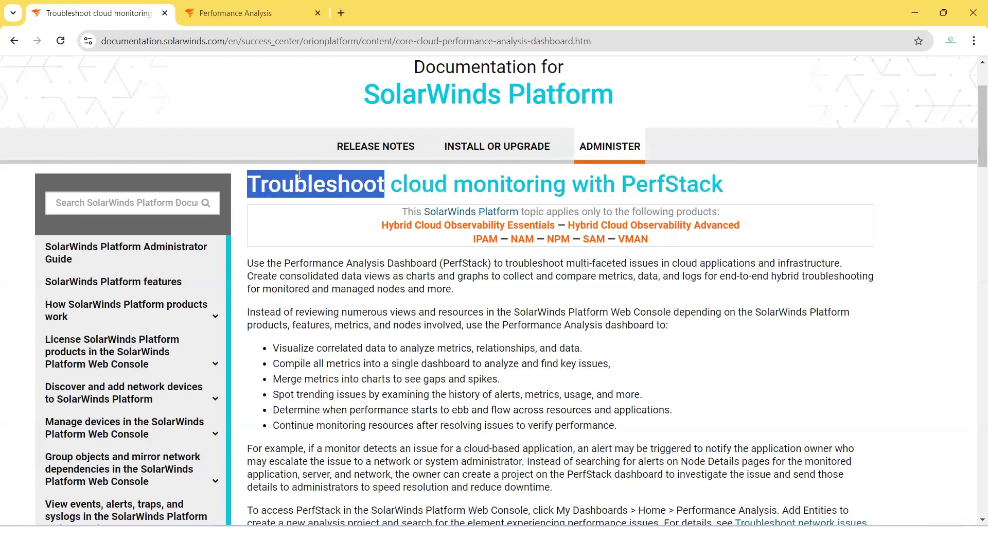
triple_click(315, 176)
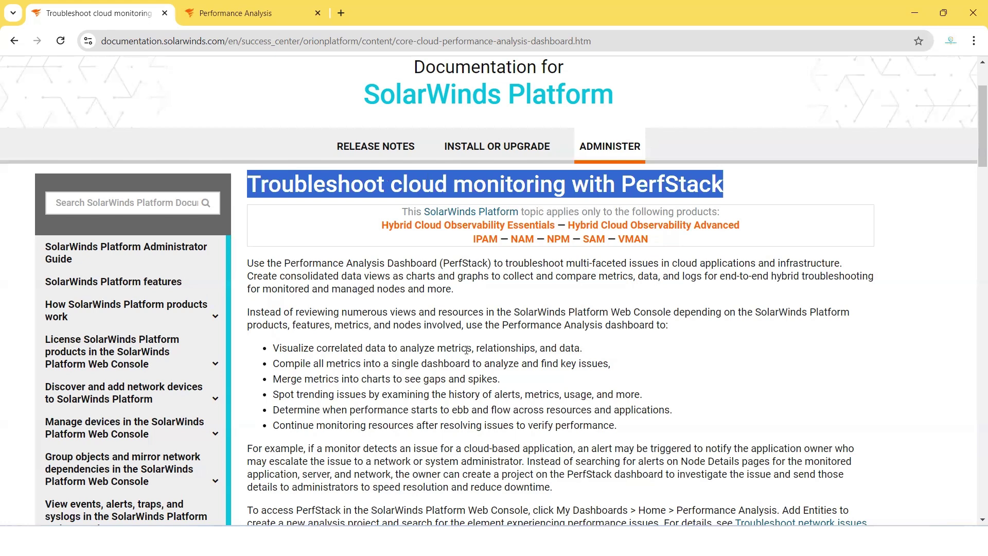
double_click(299, 347)
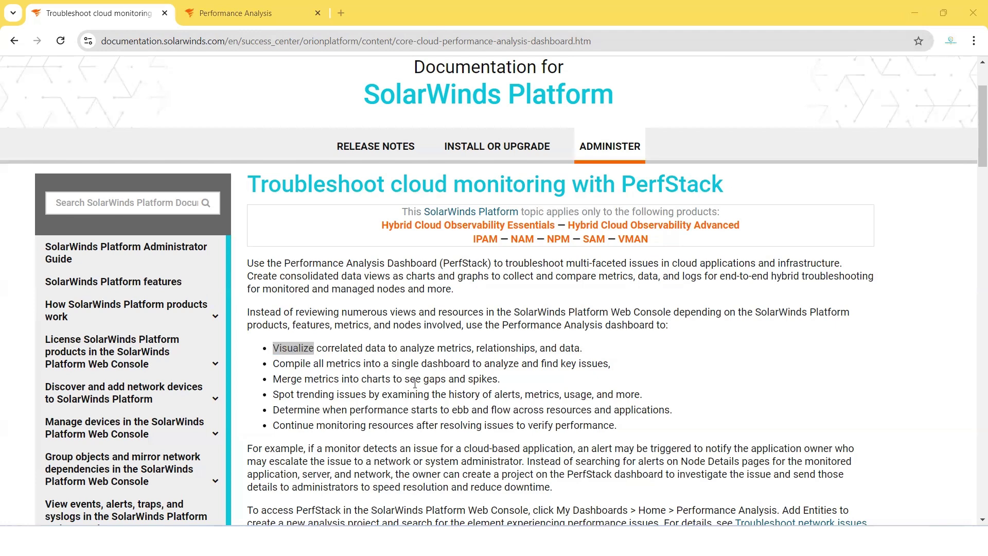
Switch to the SolarWinds demo site and open the Performance Analysis dashboard from the Home dashboards.
left_click(249, 6)
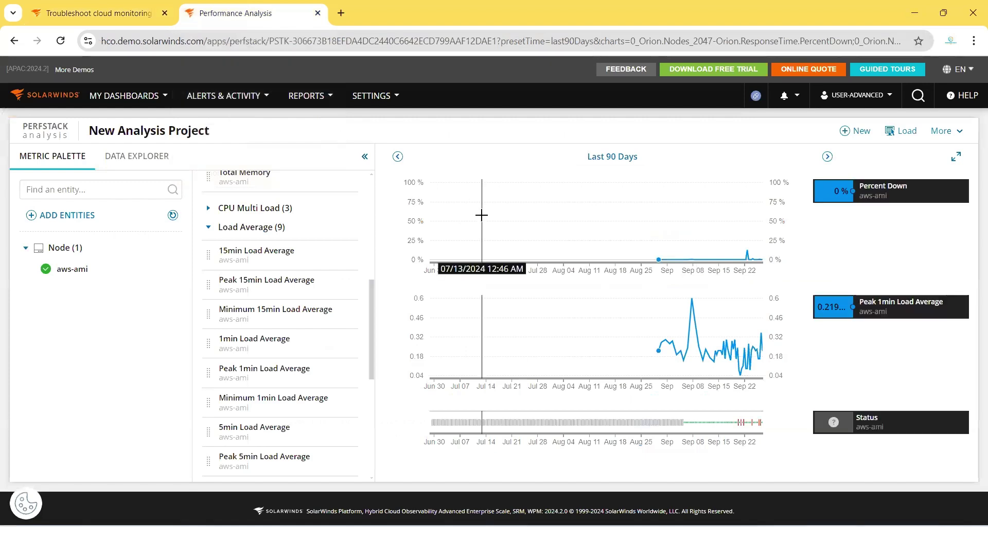
left_click(209, 41)
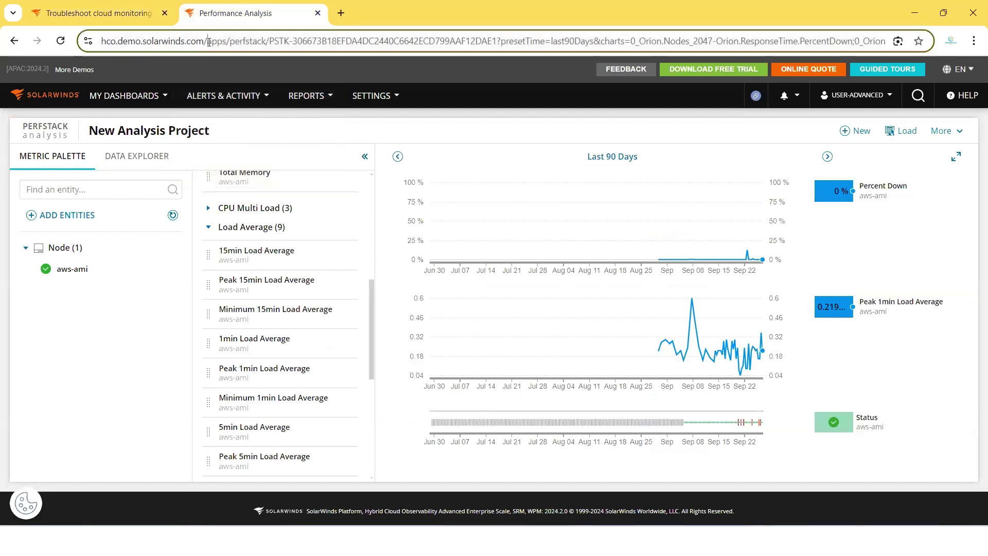
left_click_drag(208, 41, 102, 42)
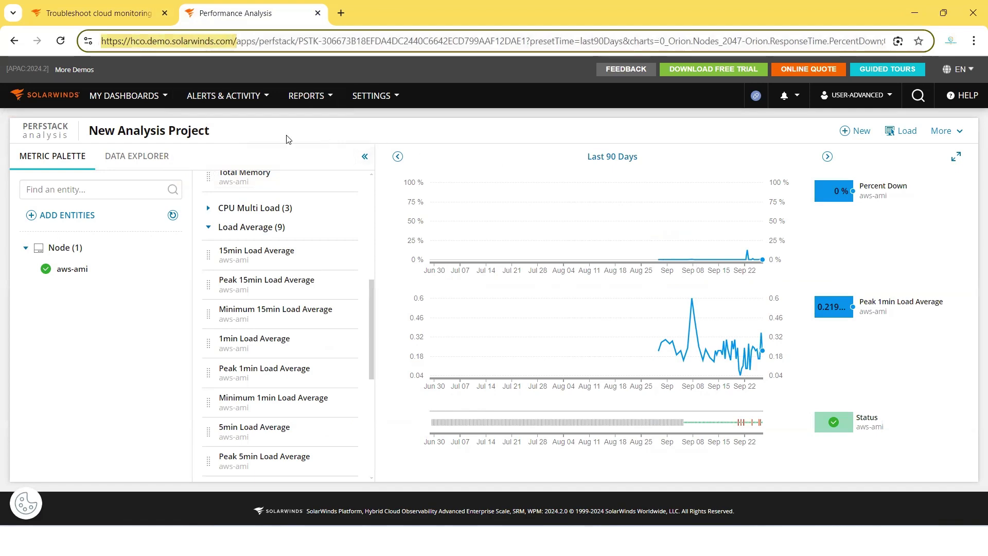
left_click(146, 97)
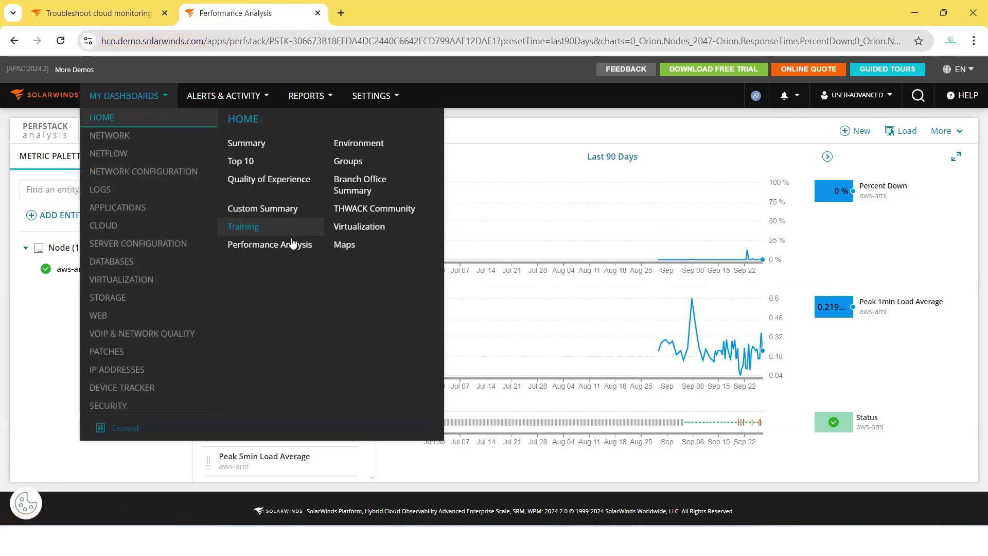
left_click(291, 245)
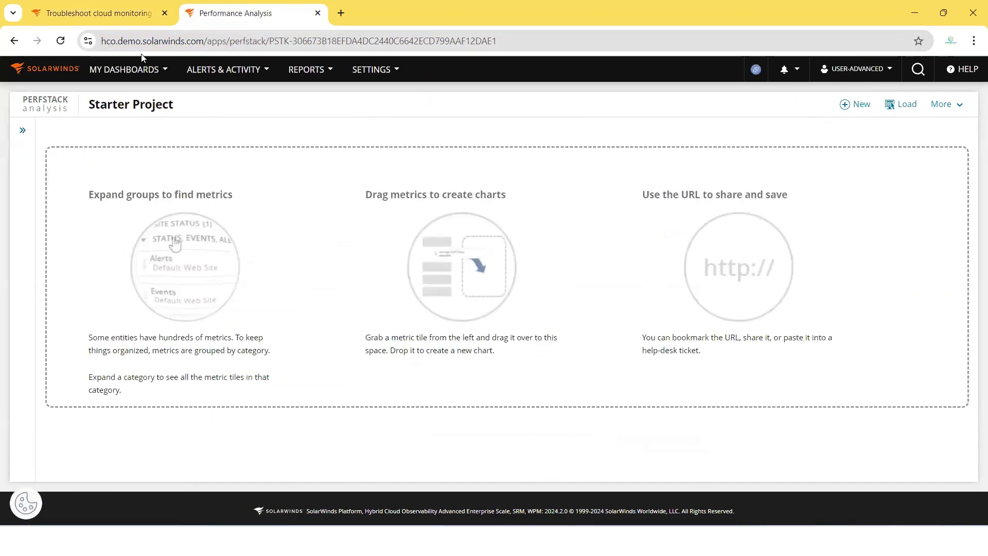
left_click(97, 14)
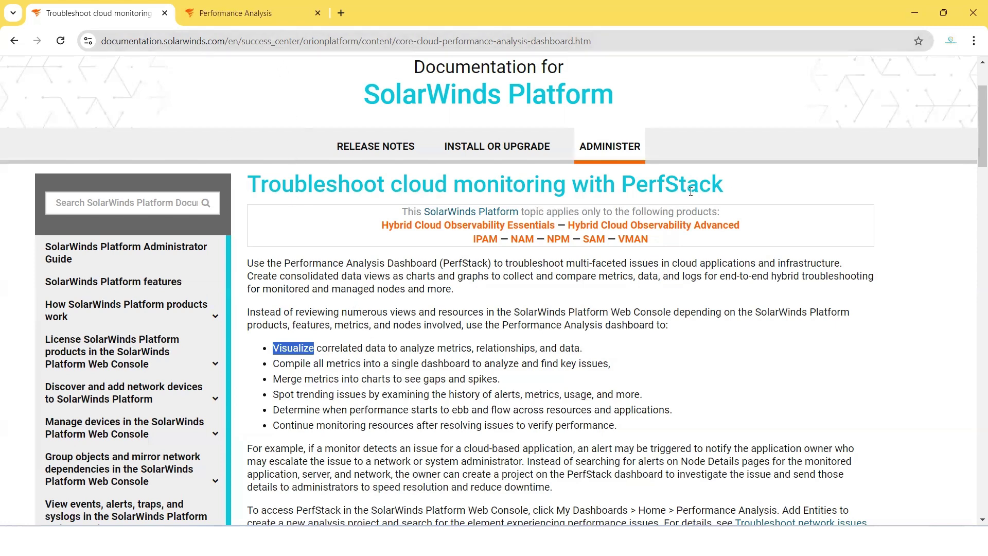
left_click(286, 10)
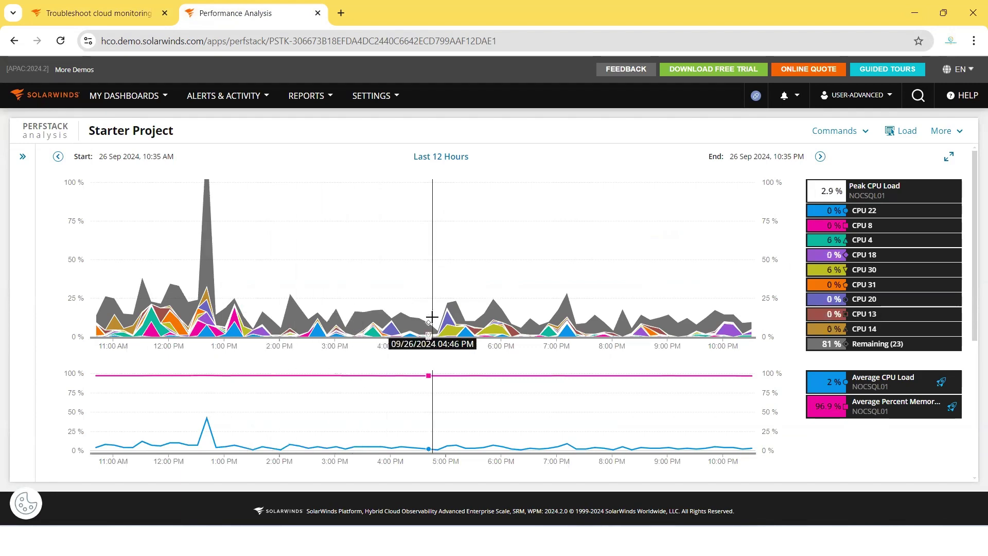
Create a new analysis project and add the aws-ami entity to its metric palette.
left_click(837, 132)
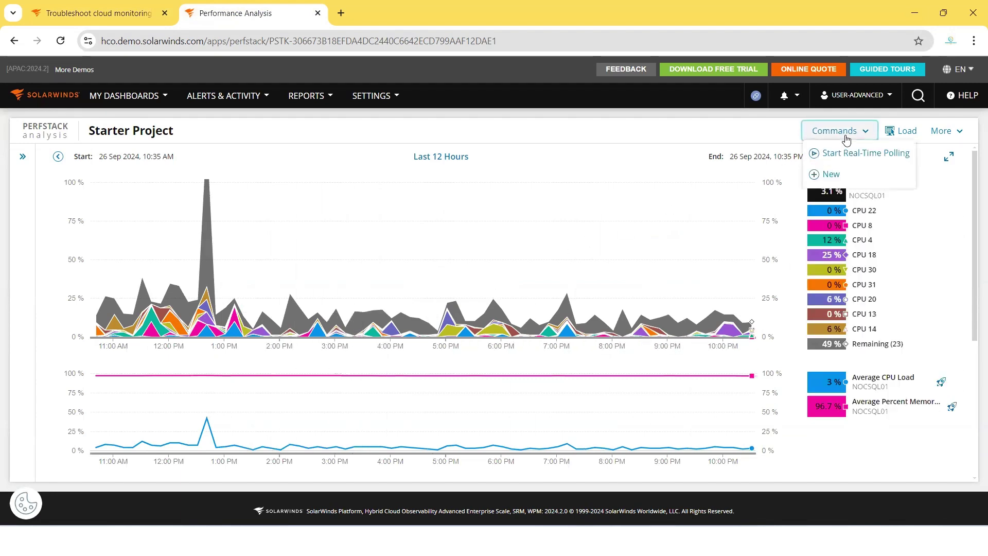
left_click(838, 175)
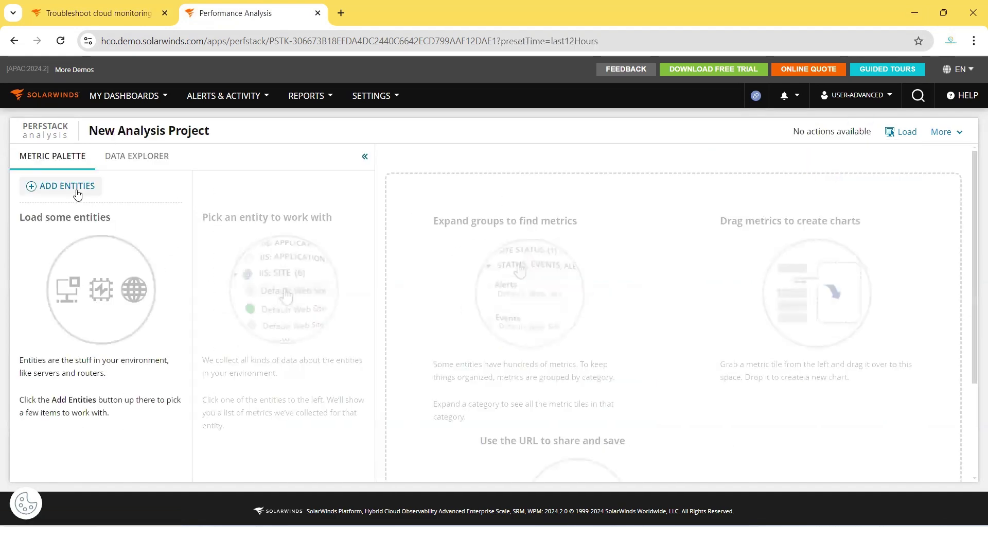
left_click(77, 190)
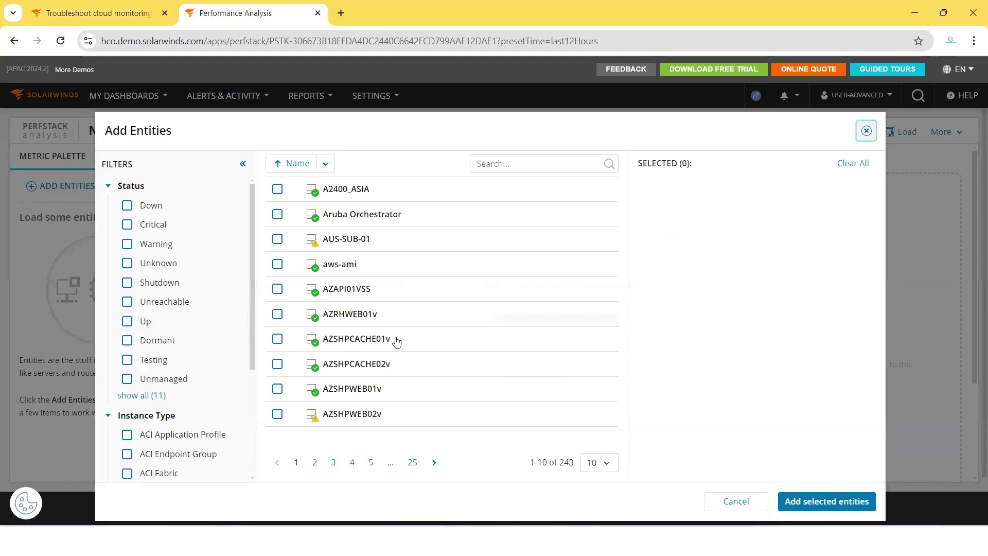
scroll(415, 349, "down", 1)
scroll(415, 349, "up", 1)
left_click(277, 264)
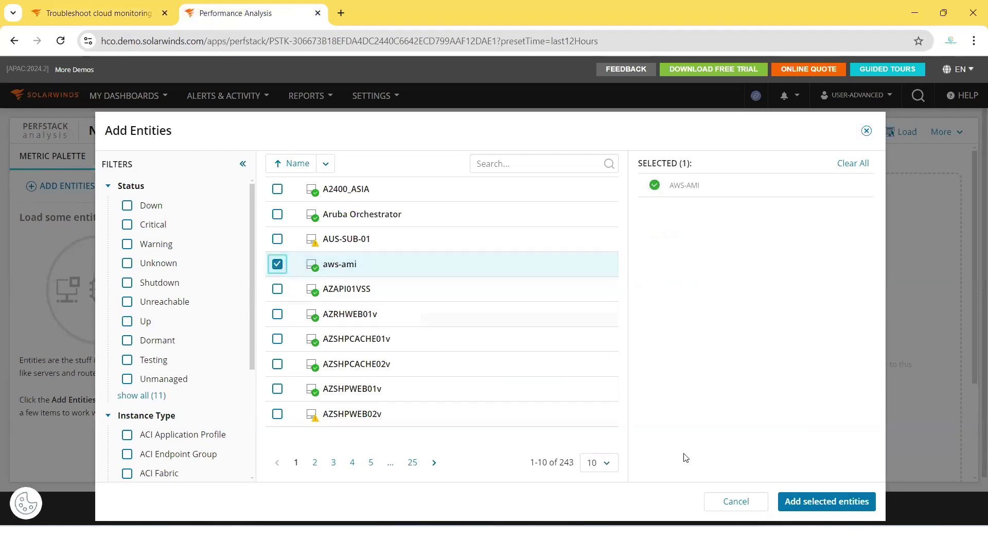
left_click(832, 502)
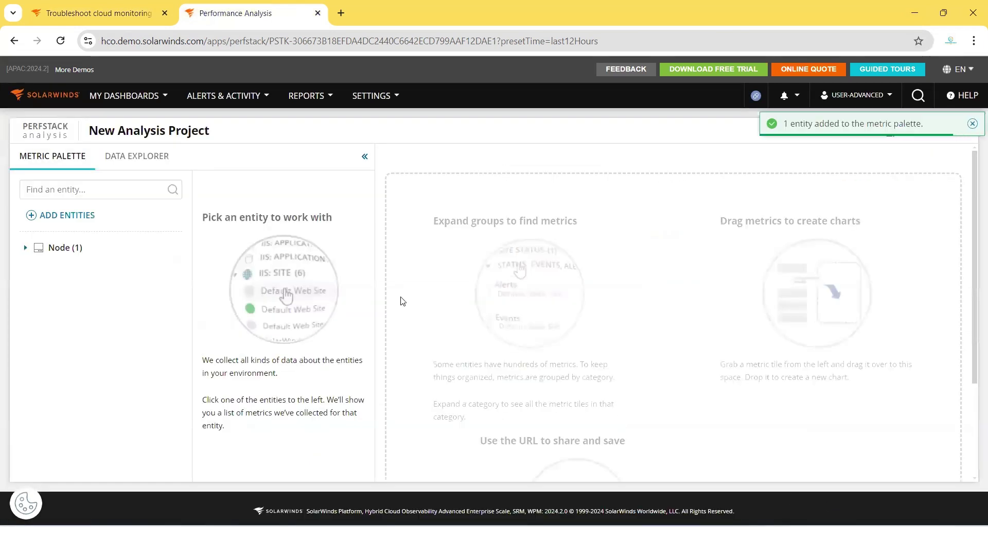
List the metrics of the aws-ami node and add all other entities related to it to the metric palette.
left_click(25, 248)
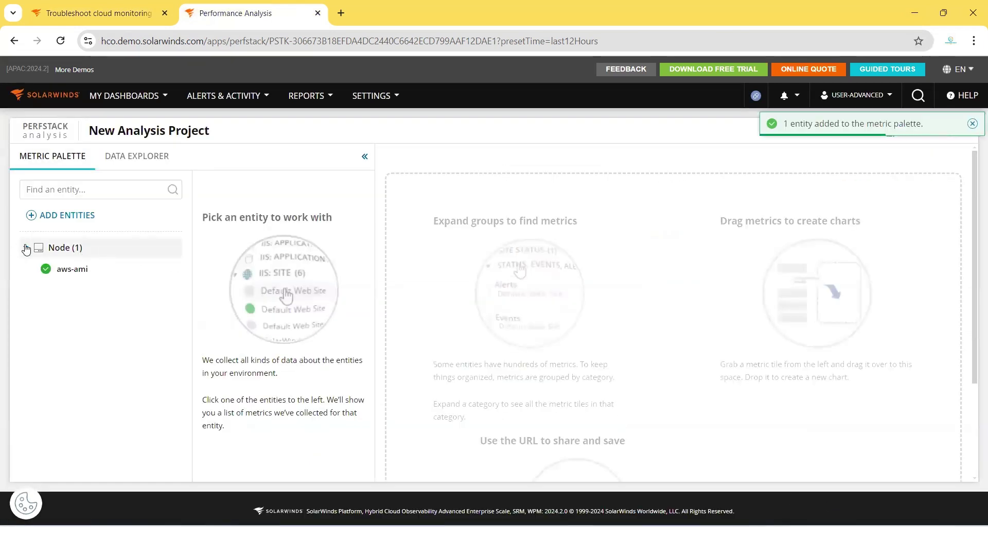
left_click(67, 269)
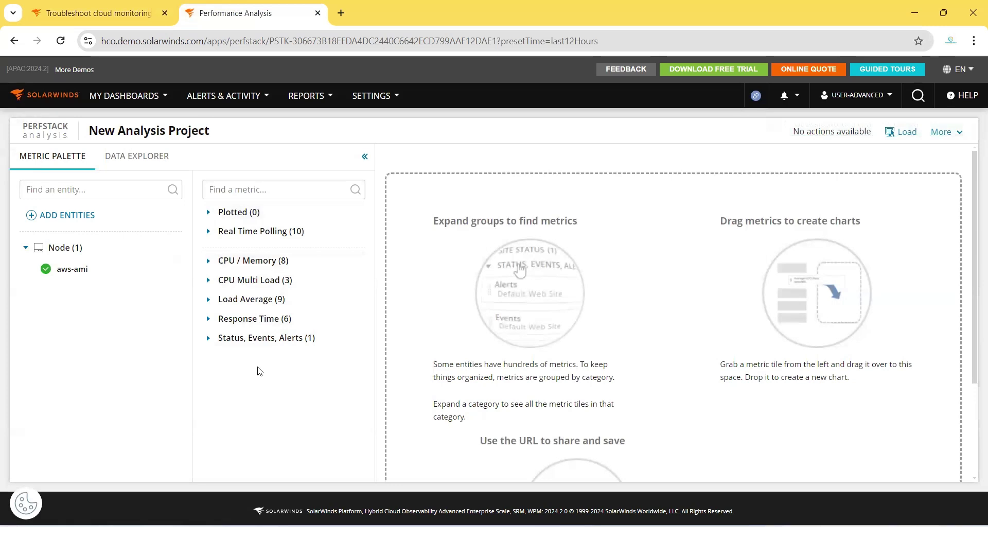
mouse_move(101, 275)
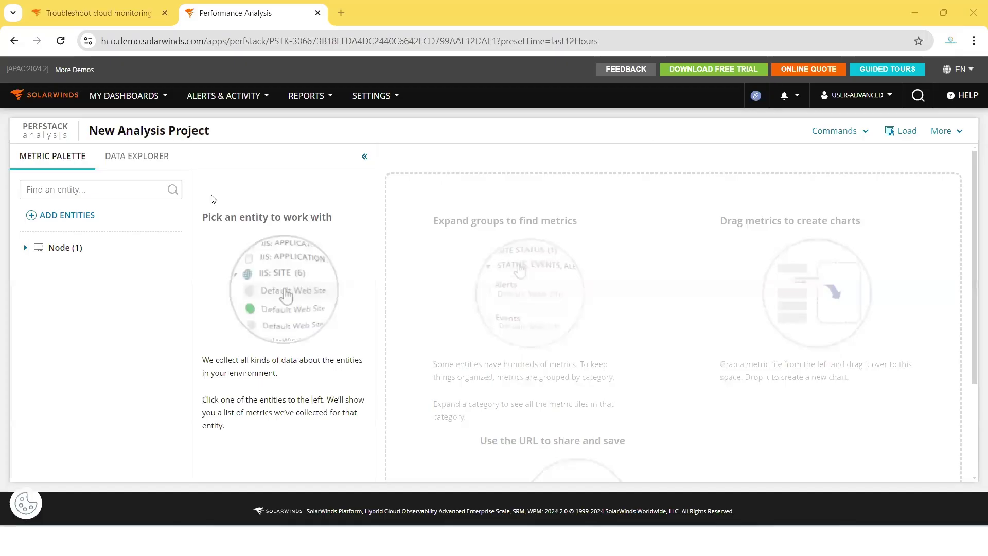
left_click(26, 248)
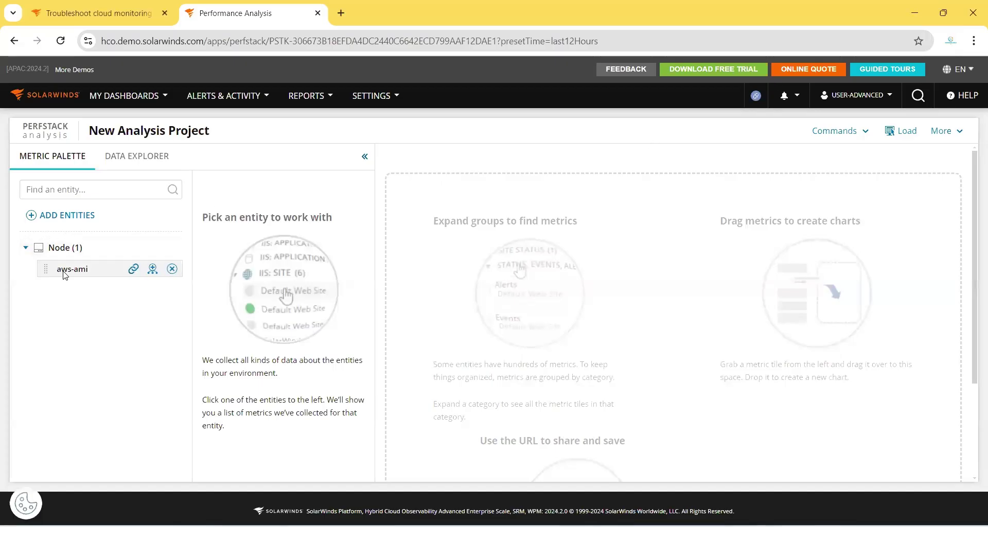
left_click(153, 270)
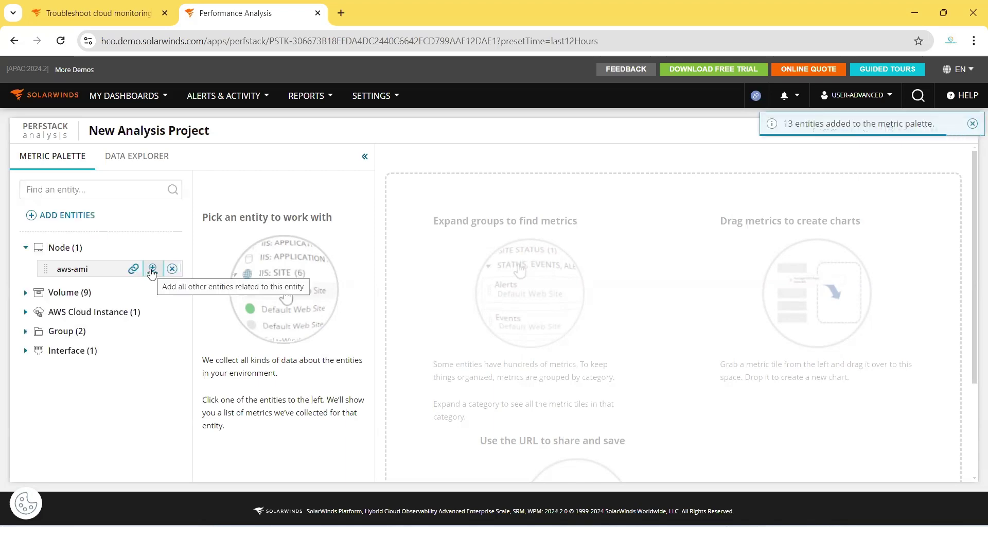
Examine which entities related to aws-ami are listed under Volume, AWS Cloud Instance, Group and Interface.
left_click(26, 293)
left_click(25, 295)
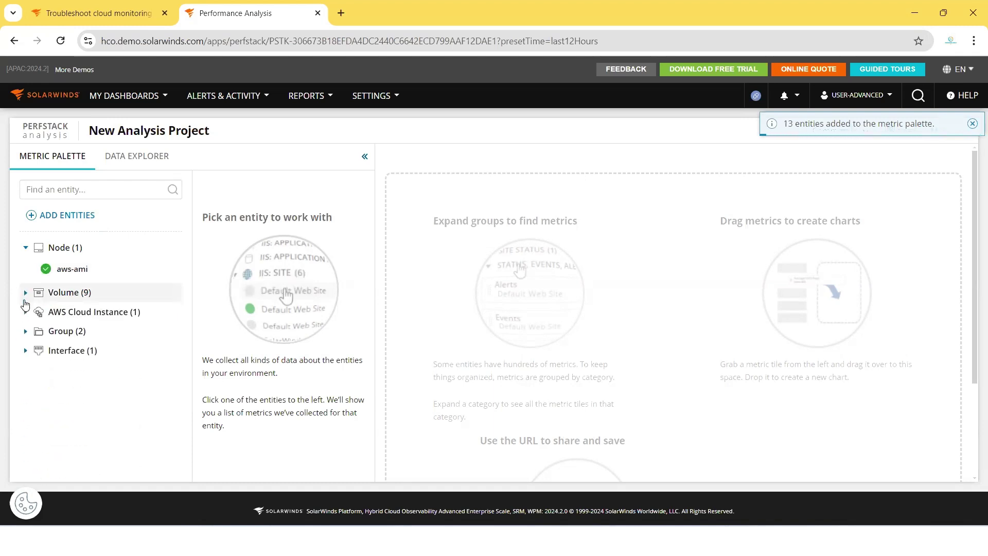
left_click(24, 312)
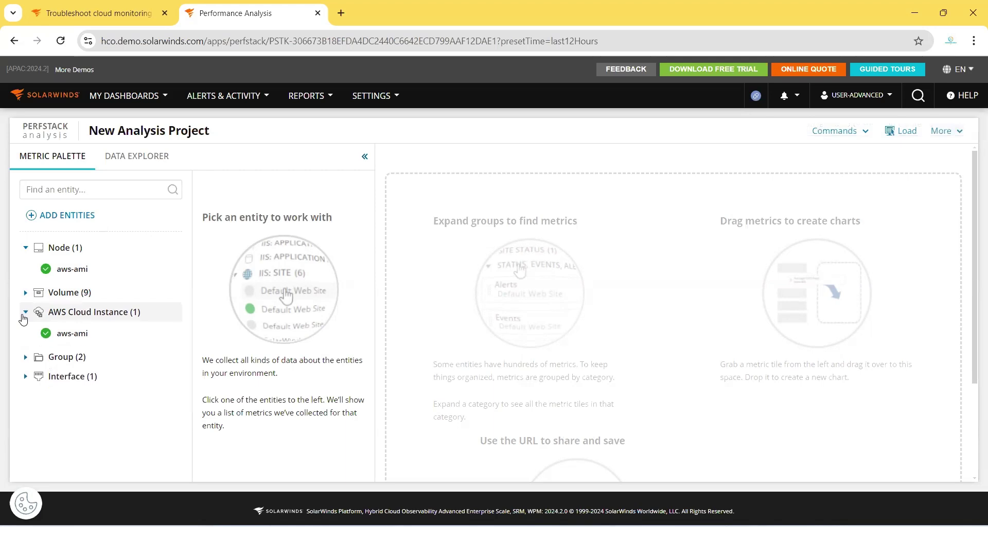
left_click(24, 312)
left_click(25, 331)
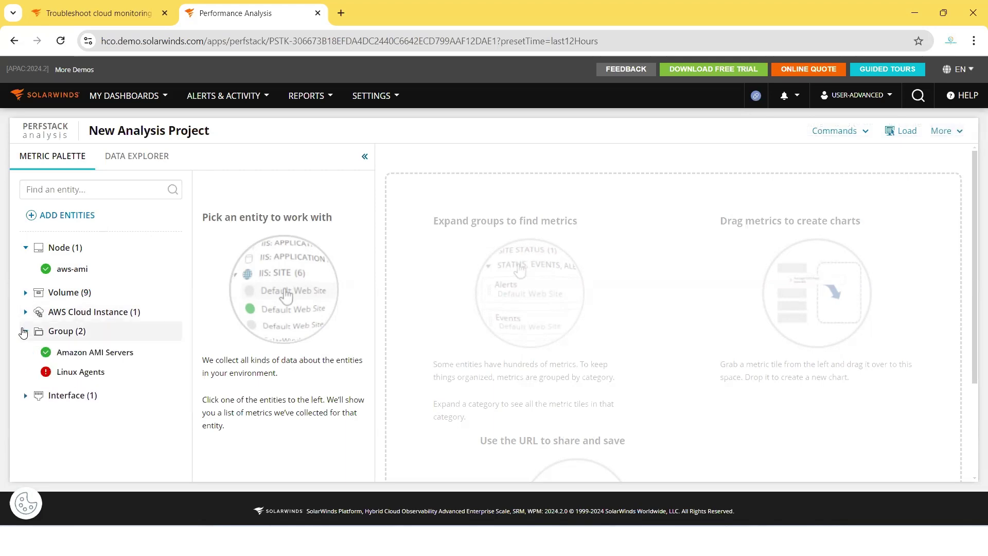
left_click(24, 332)
left_click(25, 351)
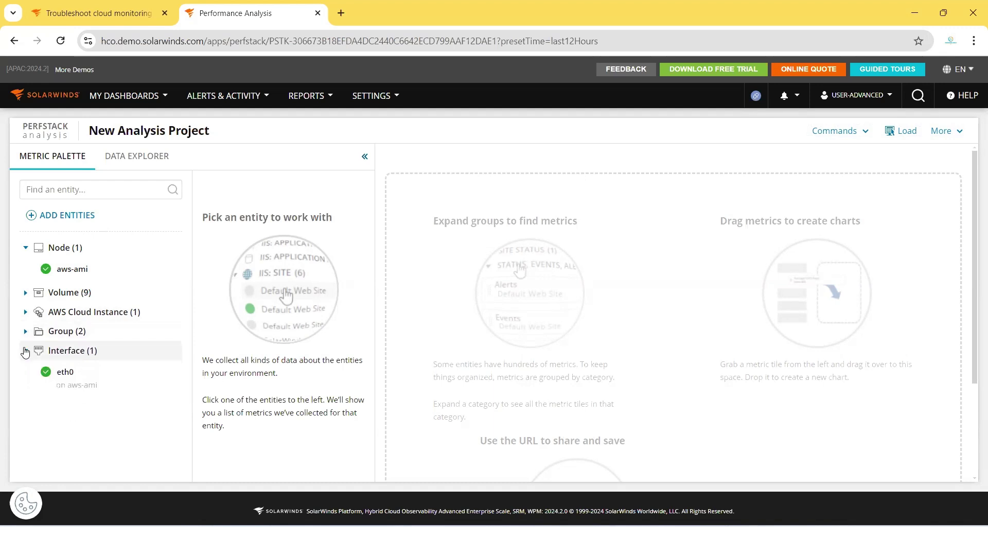
left_click(25, 350)
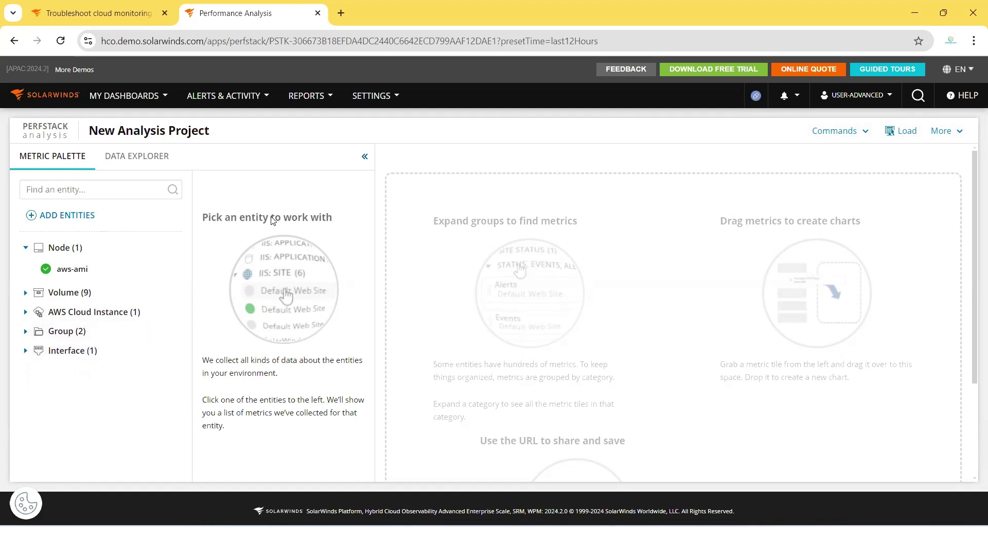
Plot the aws-ami node's Average CPU Load metric from the CPU / Memory category as a chart.
left_click(83, 270)
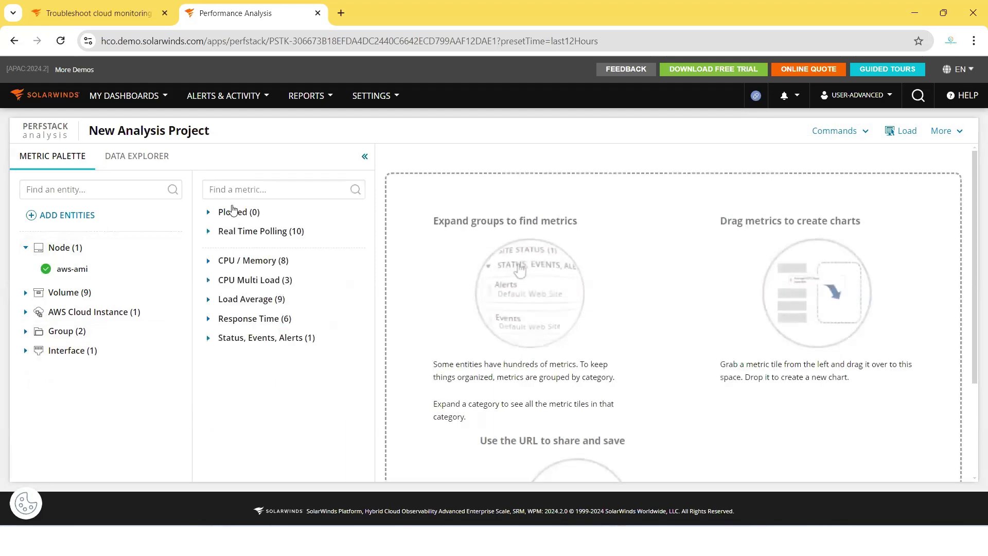
mouse_move(132, 268)
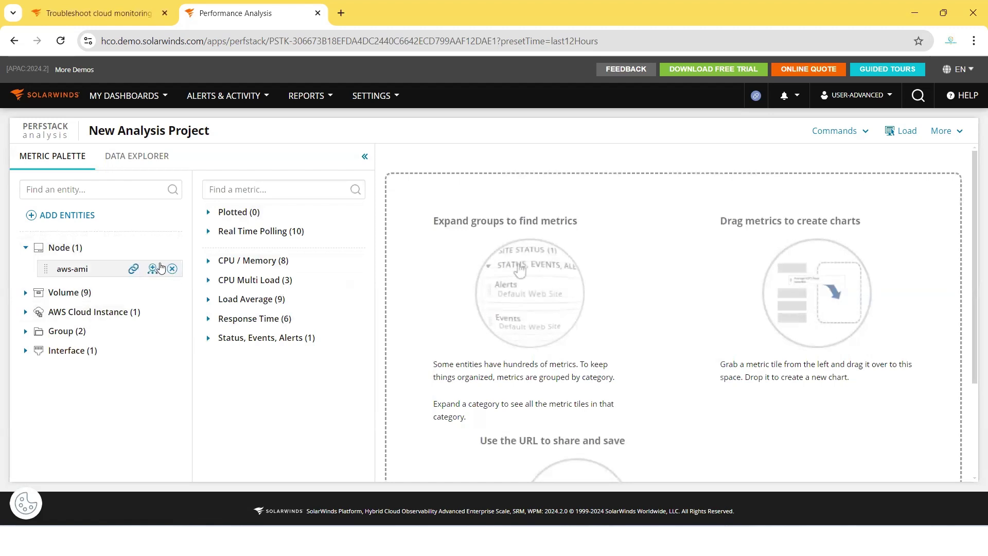
left_click(209, 260)
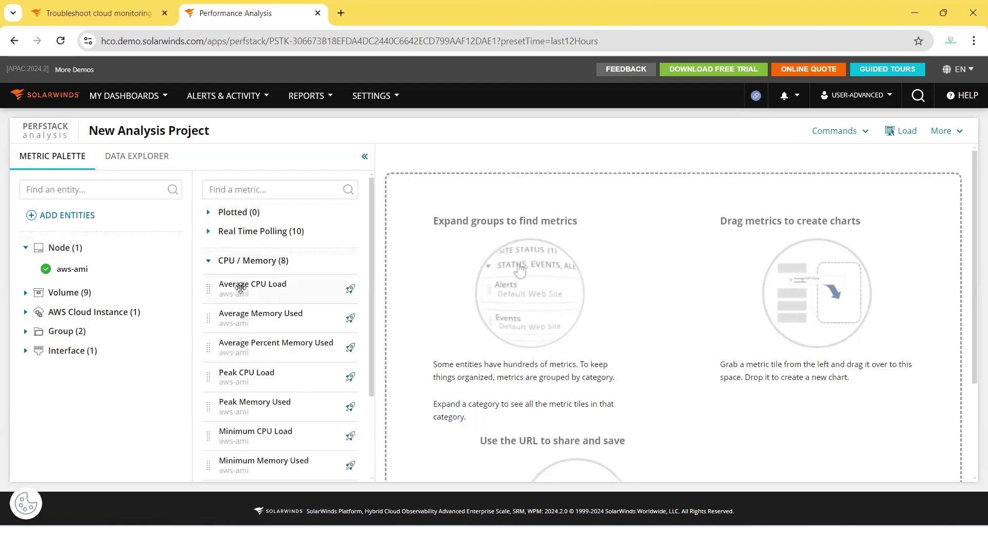
left_click_drag(230, 293, 566, 302)
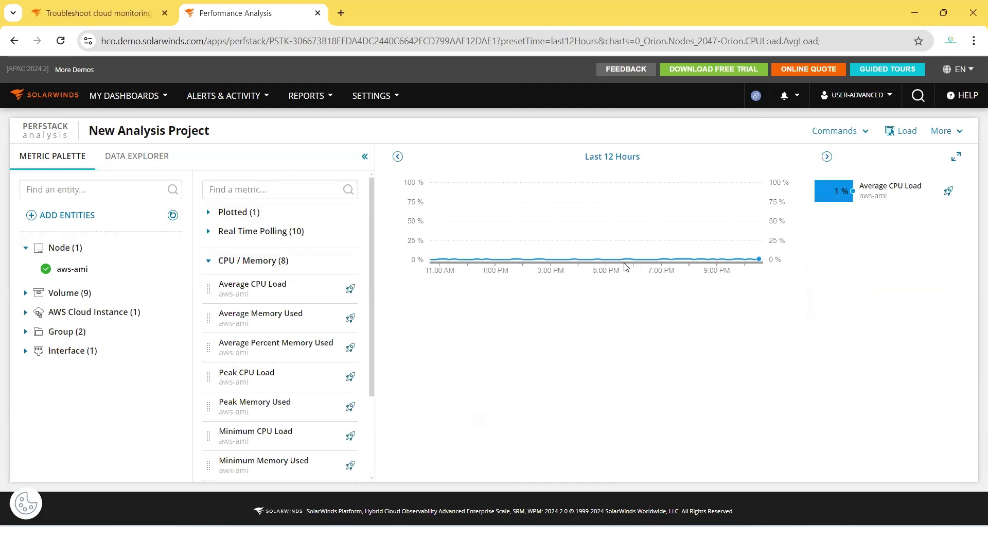
Set the project's time range to Last 90 Days.
left_click(623, 159)
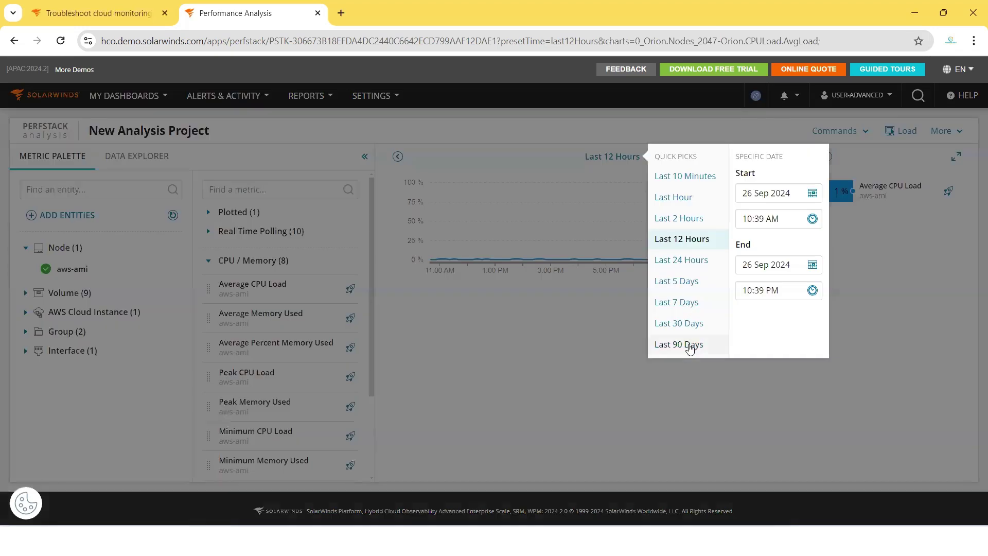
left_click(812, 193)
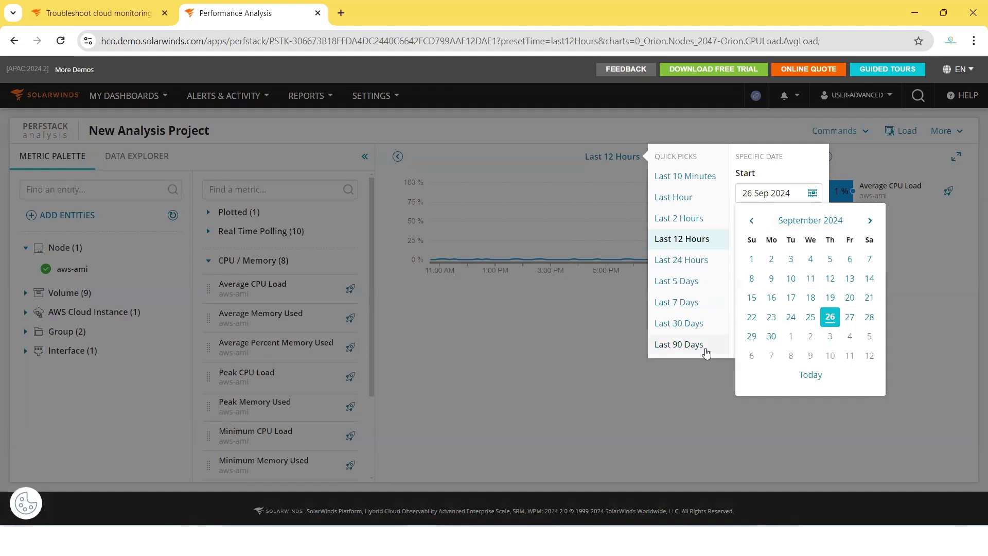
left_click(677, 345)
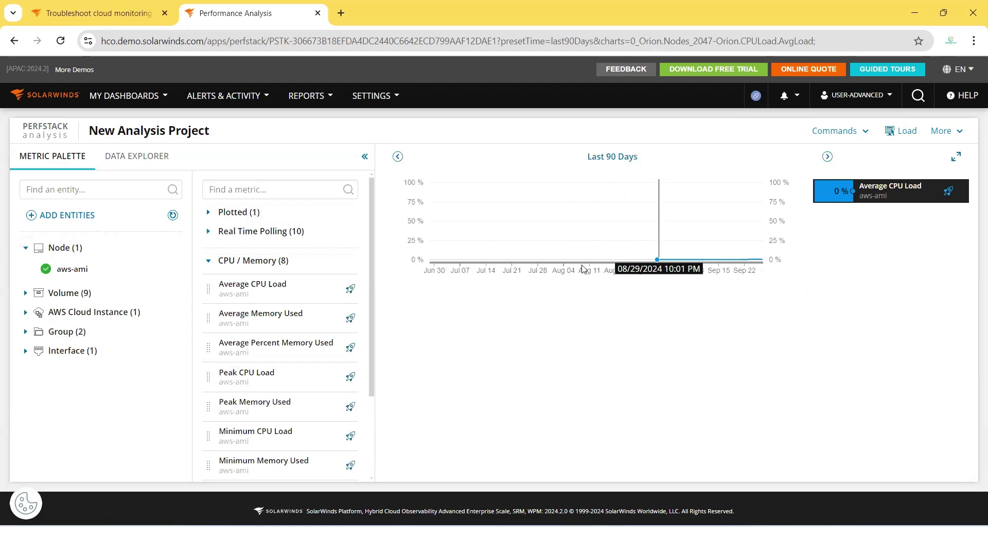
Plot the aws-ami node's Peak CPU Load as a second, separate chart and return to the PerfStack documentation article.
scroll(297, 422, "down", 1)
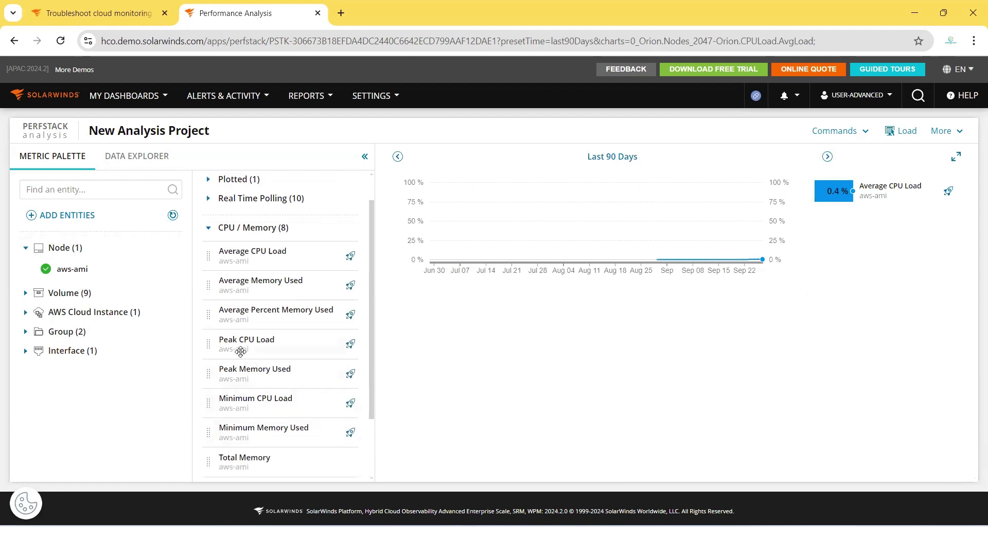
left_click_drag(240, 348, 567, 352)
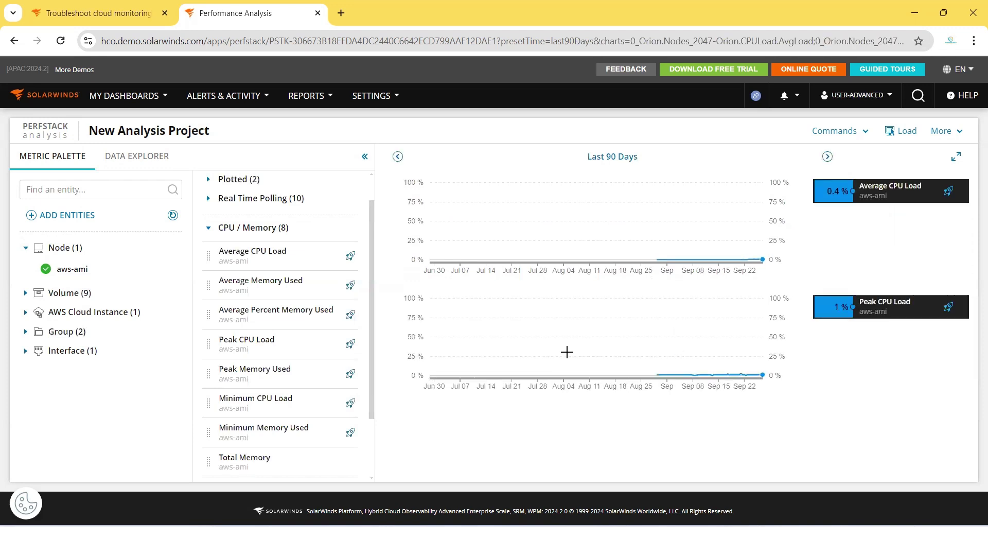
left_click(99, 14)
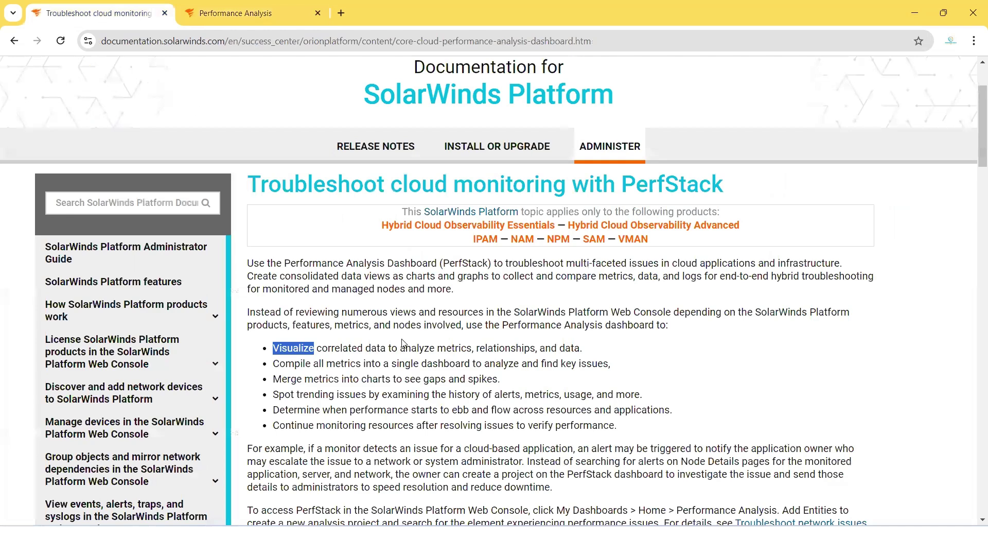
Read the article's points on visualizing correlated data and compiling all metrics into a single dashboard, and return to the analysis project.
left_click_drag(272, 349, 587, 348)
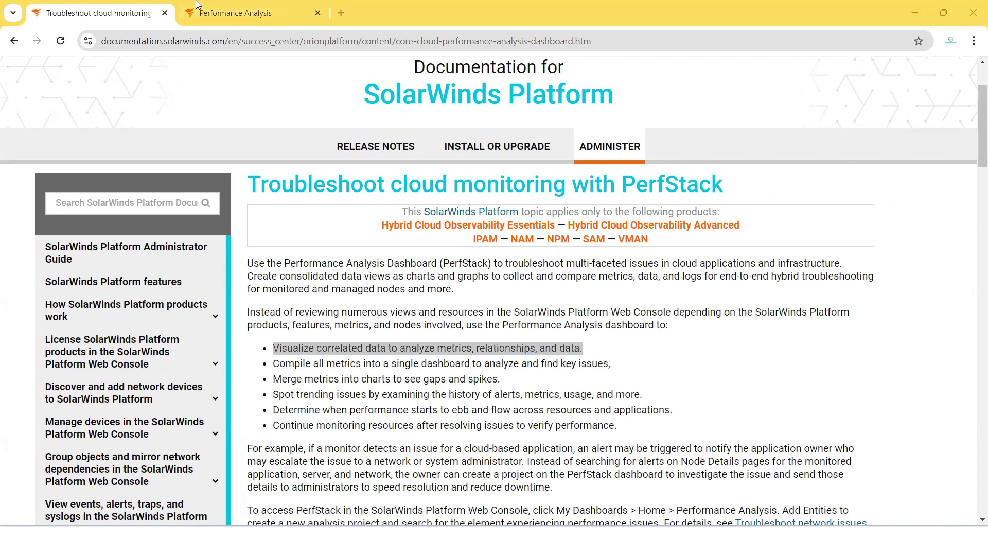
double_click(336, 346)
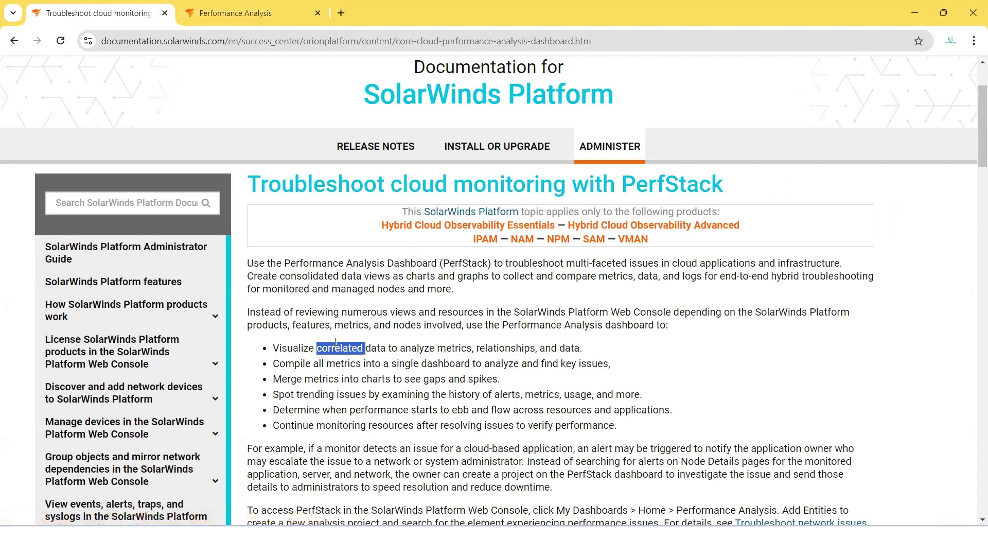
left_click_drag(275, 347, 361, 346)
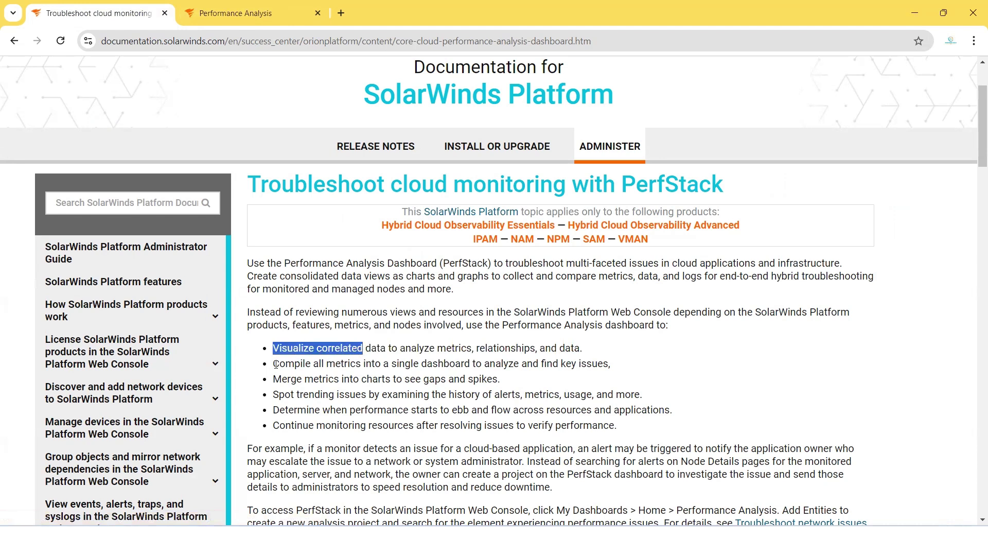
left_click_drag(275, 364, 434, 361)
left_click(271, 16)
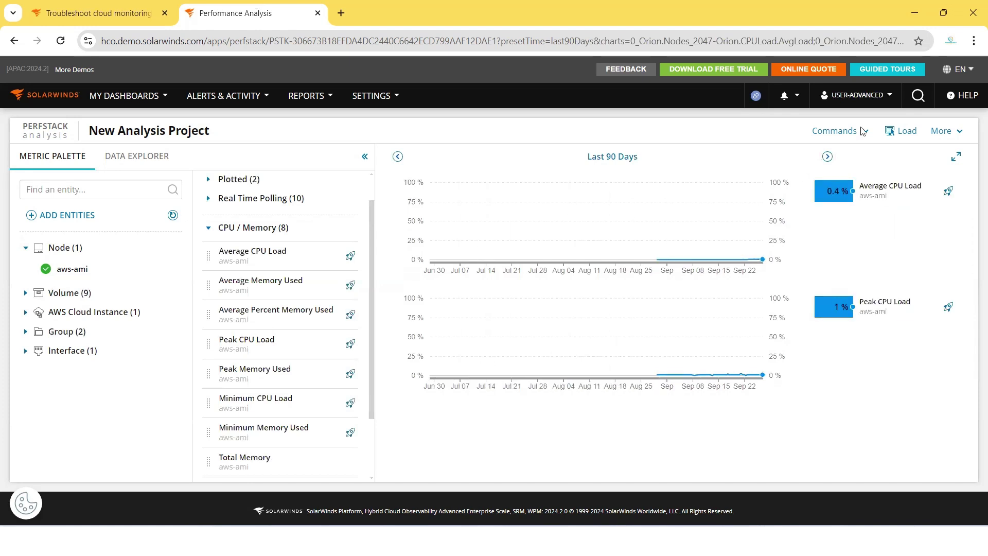
left_click(944, 131)
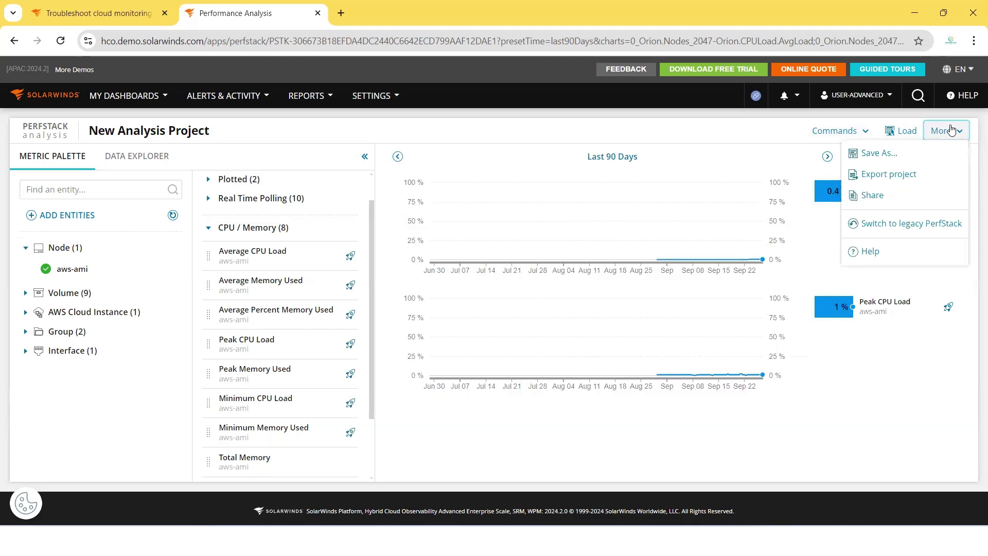
left_click(870, 154)
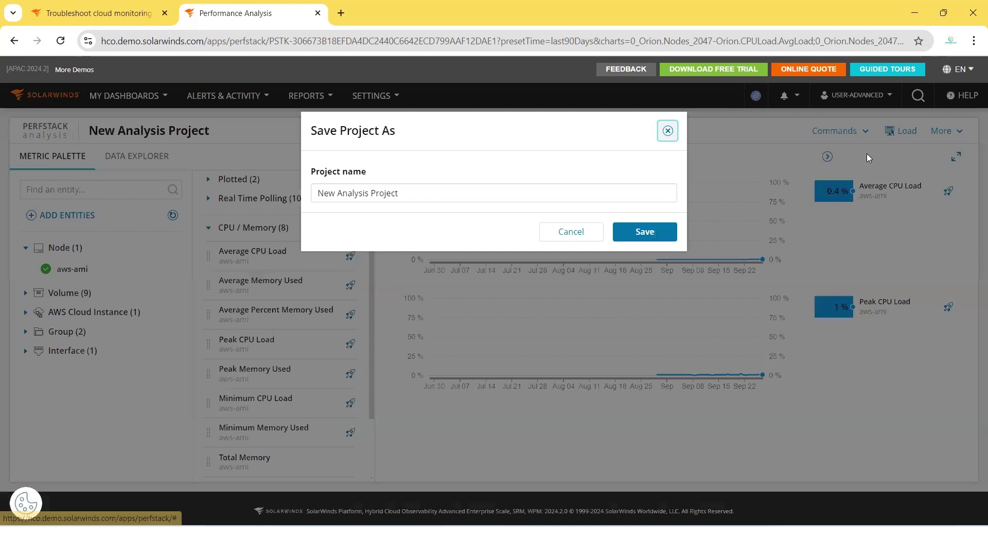
left_click_drag(581, 193, 296, 197)
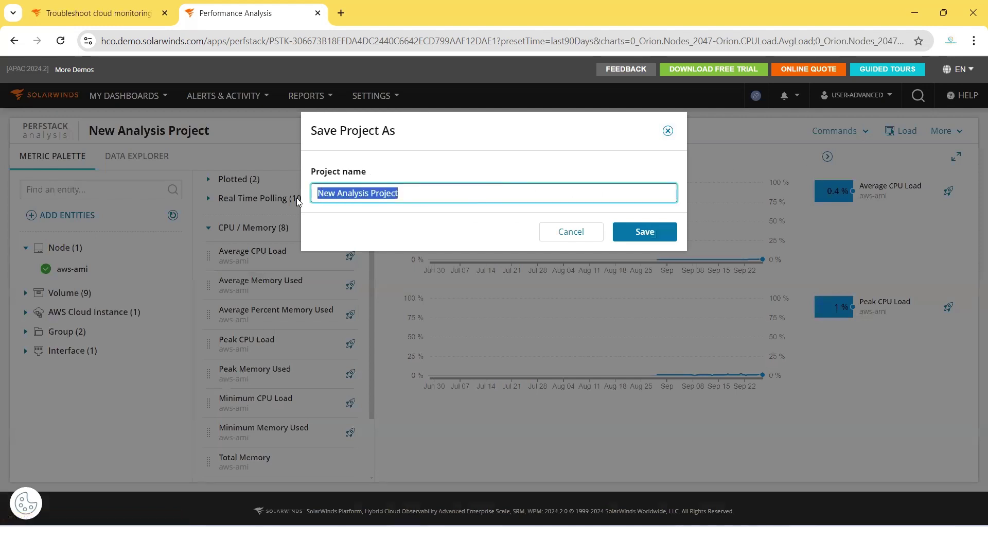
left_click(569, 231)
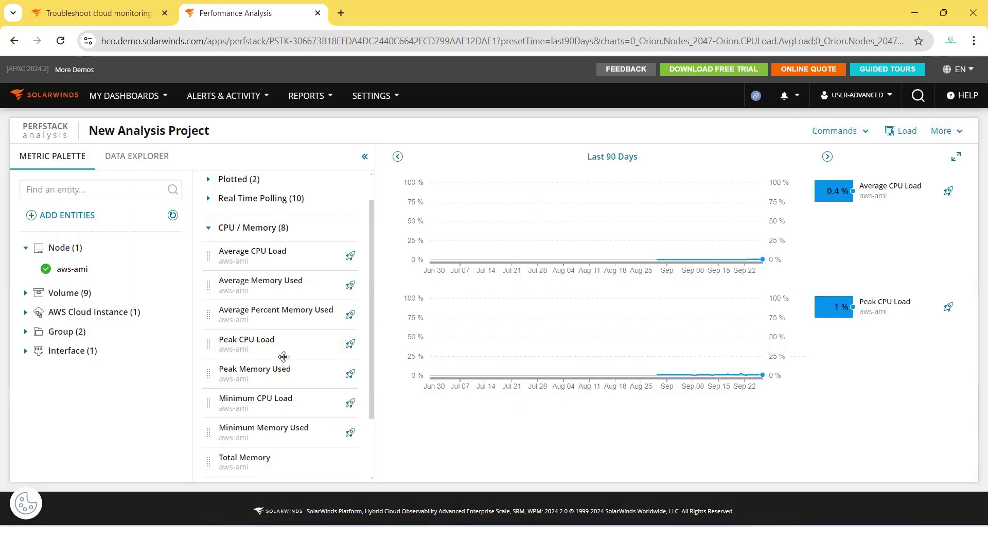
Plot the aws-ami node's % Packet Loss and Availability metrics from the Response Time category as separate charts.
scroll(253, 411, "down", 2)
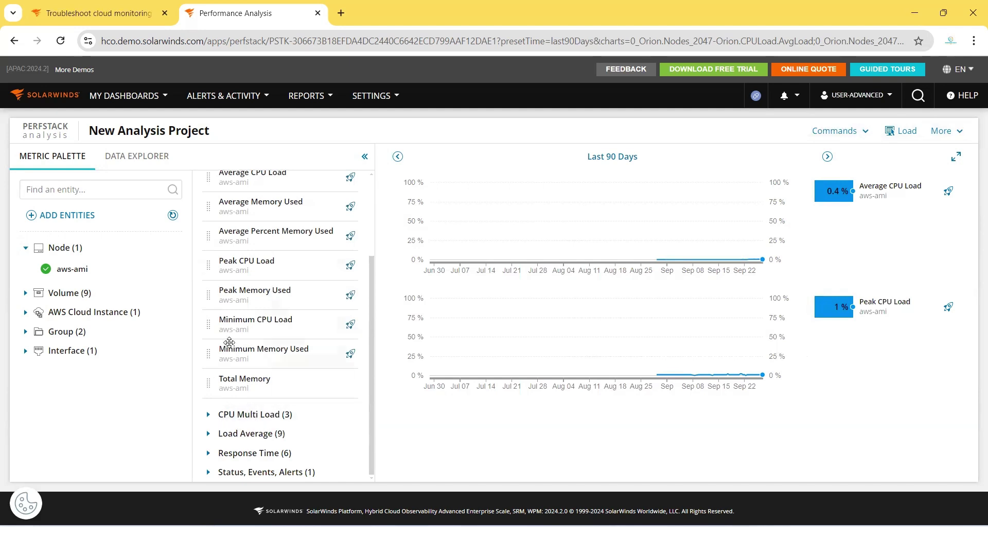
left_click(242, 452)
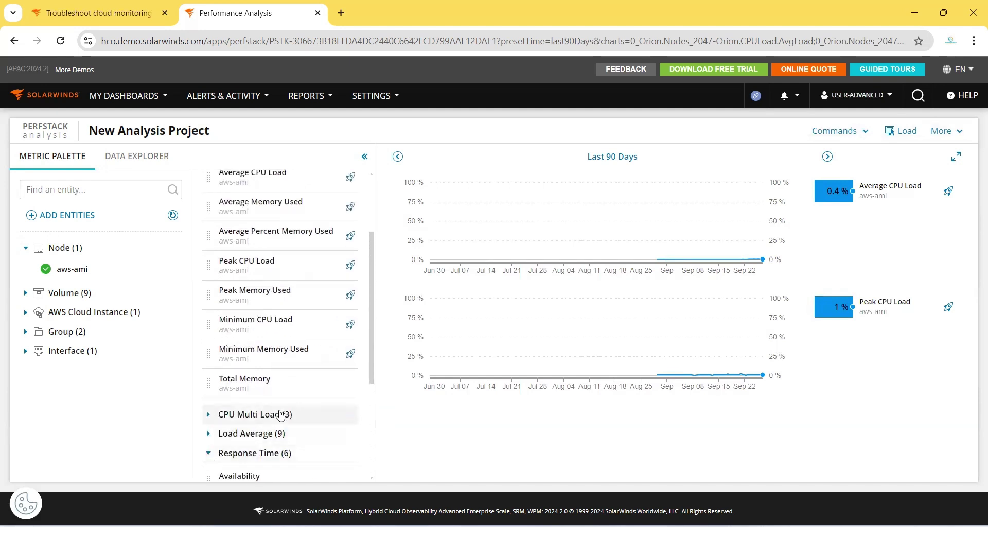
scroll(280, 412, "down", 5)
left_click_drag(248, 437, 644, 356)
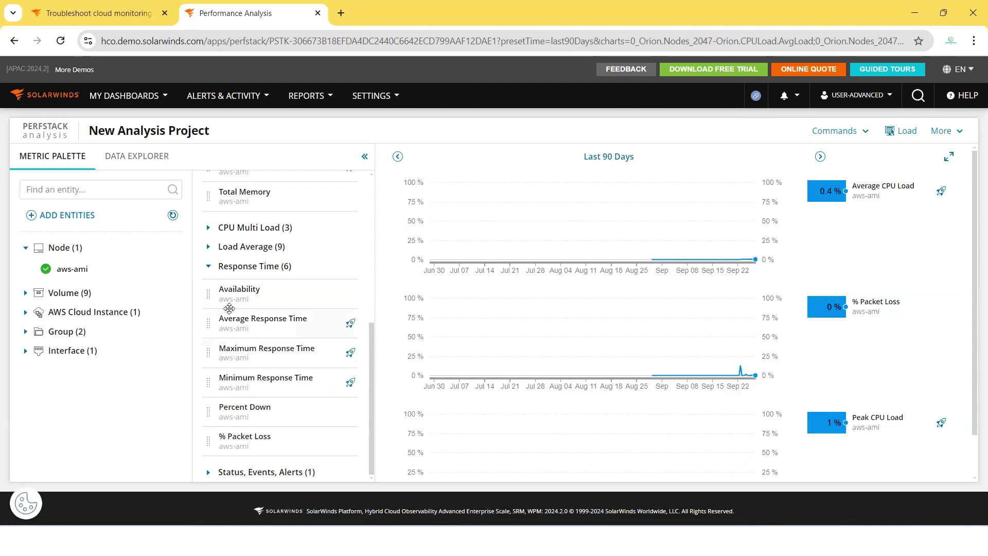
left_click_drag(238, 289, 593, 338)
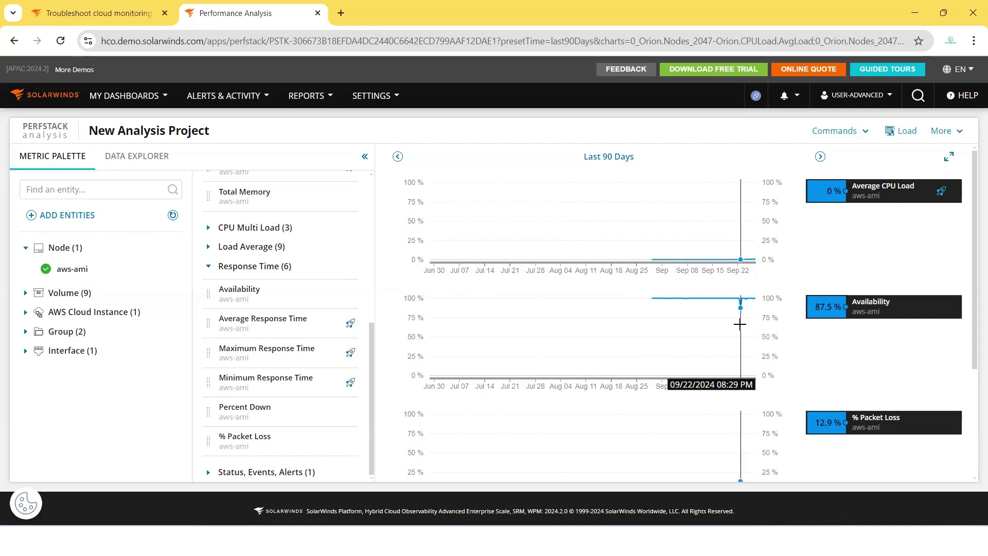
scroll(740, 324, "down", 1)
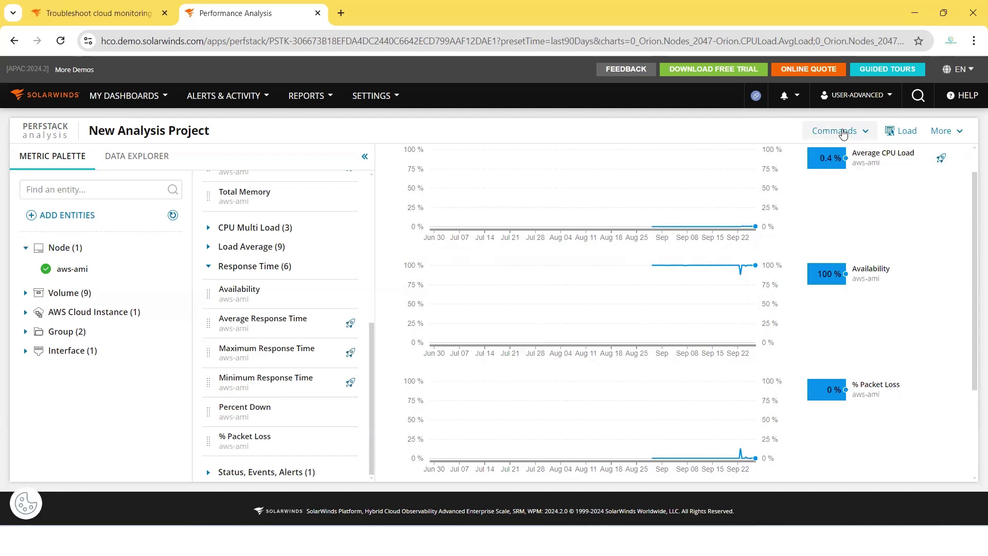
Share the analysis project by copying its URL to the clipboard.
left_click(941, 133)
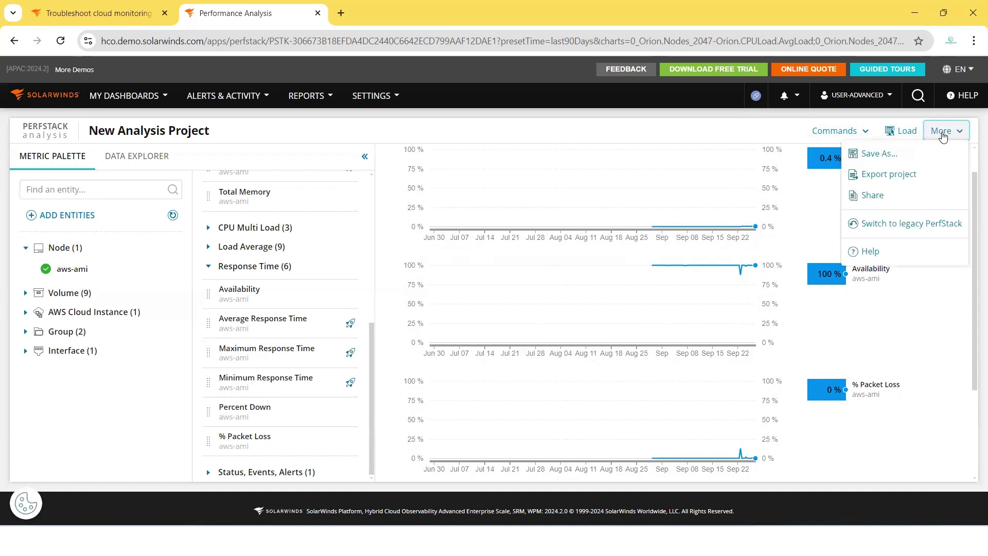
left_click(873, 194)
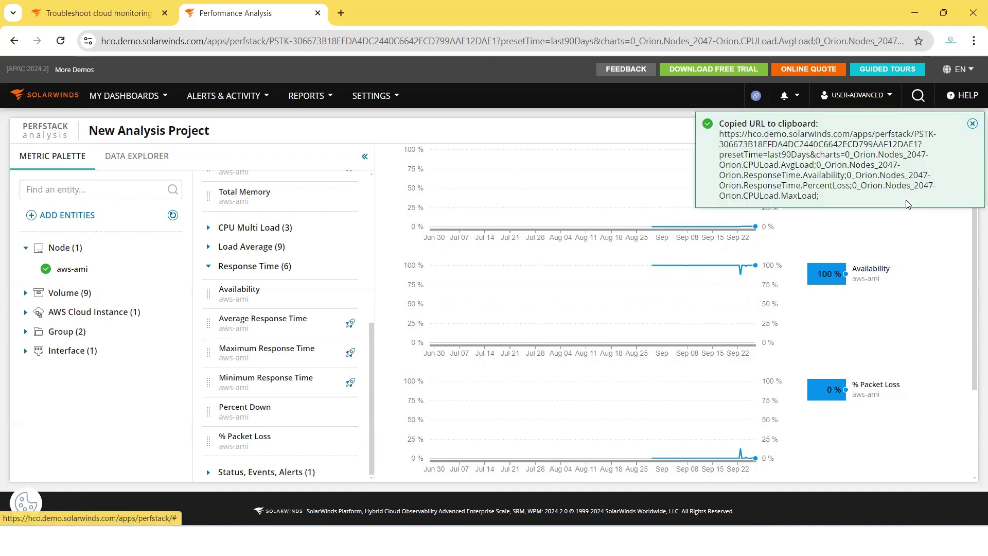
left_click_drag(719, 135, 830, 203)
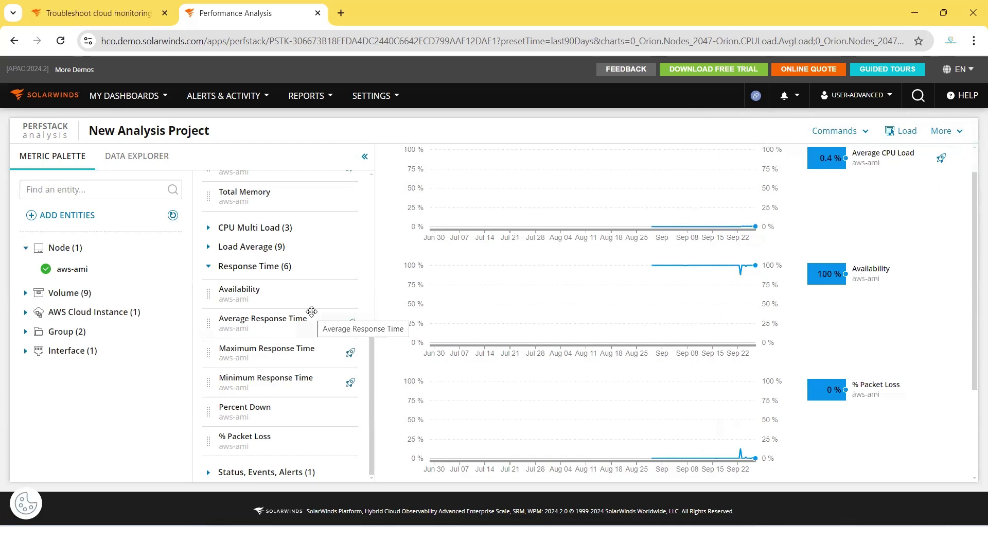
Plot the aws-ami node's Status metric from Status, Events, Alerts between the Availability and % Packet Loss charts and review the charts below.
left_click(209, 473)
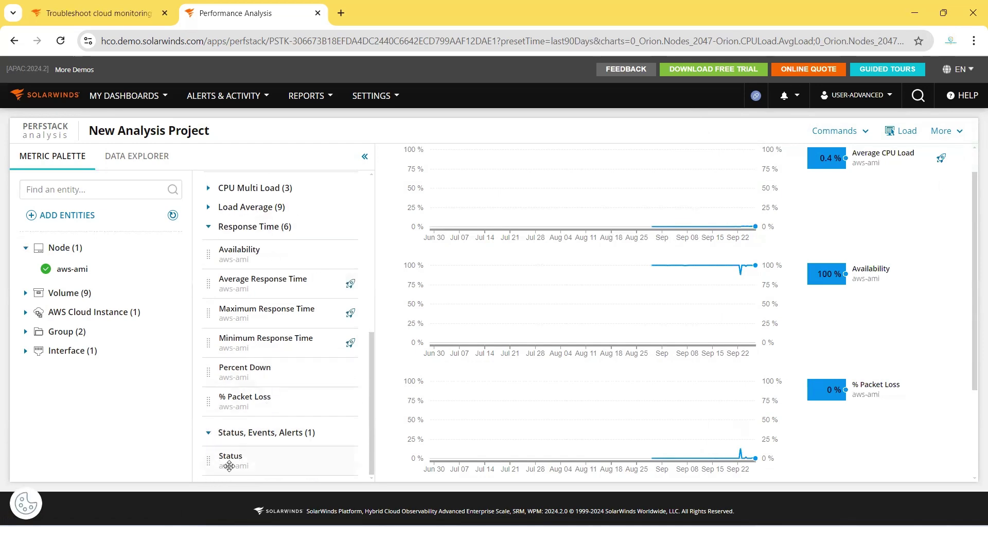
left_click_drag(229, 465, 663, 377)
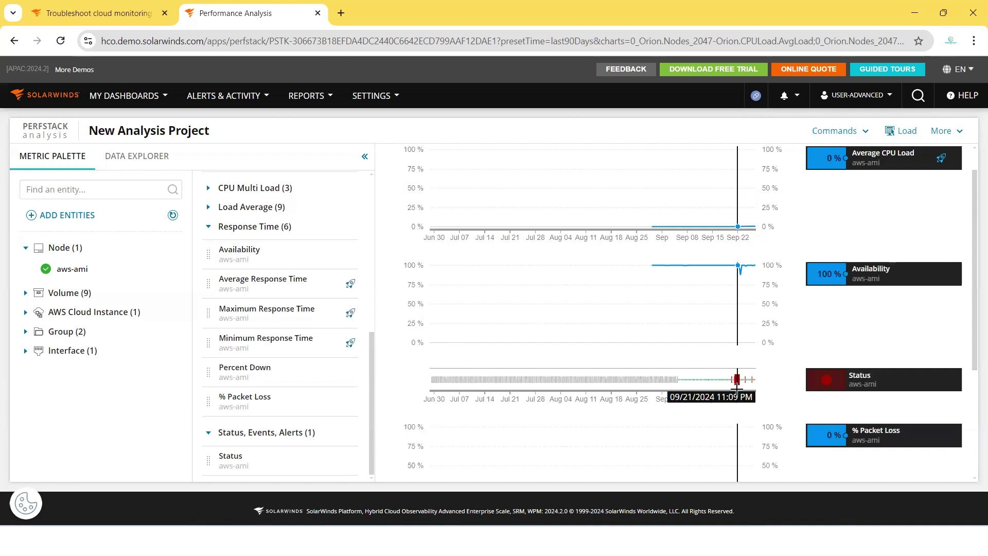
scroll(737, 386, "down", 2)
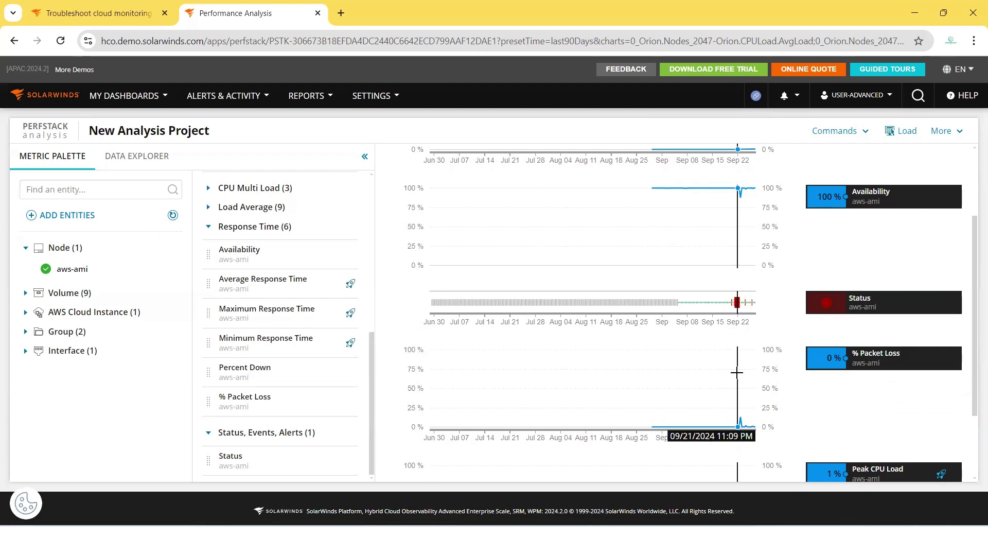
scroll(737, 372, "down", 1)
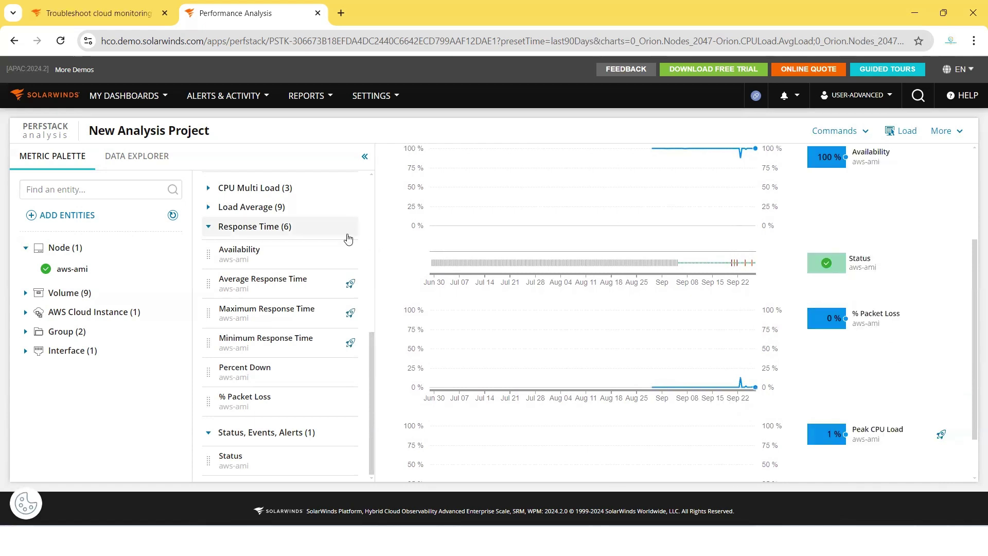
Read the article's point on merging metrics into charts to see gaps and spikes, comparing it with the charts in the analysis project.
left_click(85, 19)
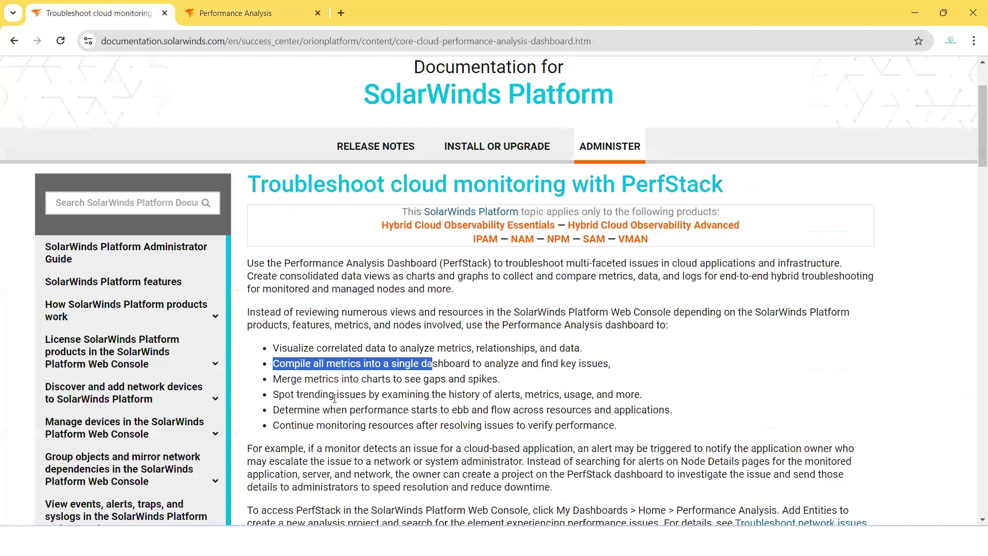
left_click_drag(273, 379, 505, 379)
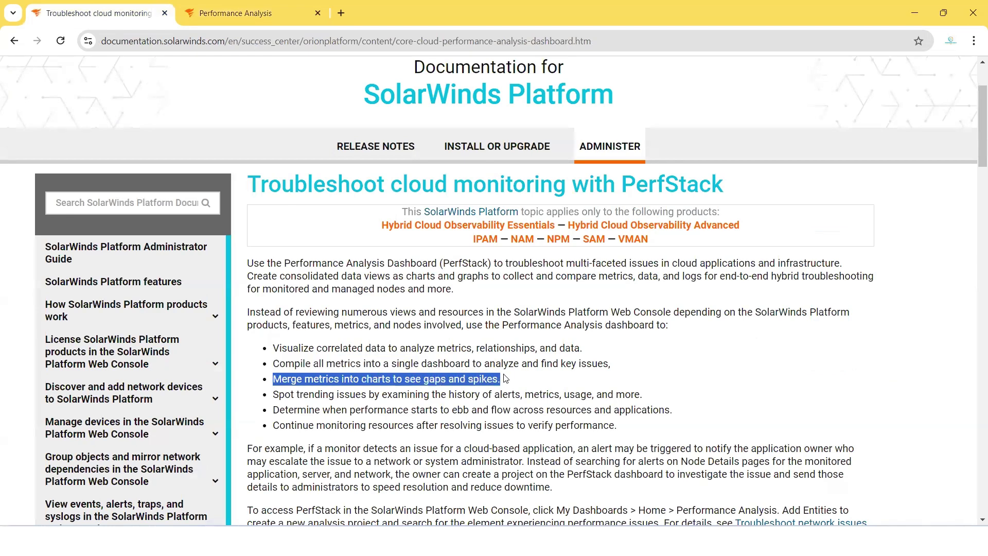
left_click(252, 16)
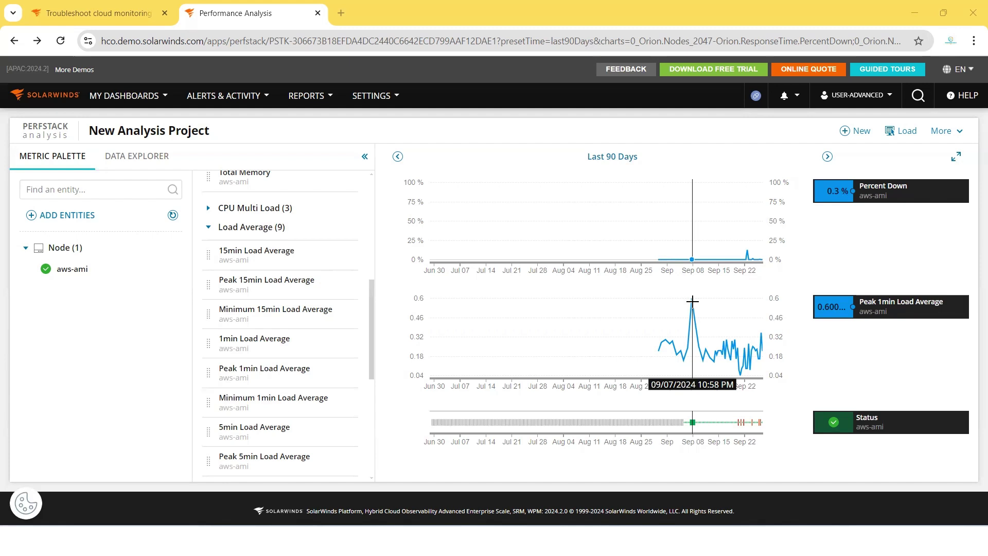
left_click(69, 11)
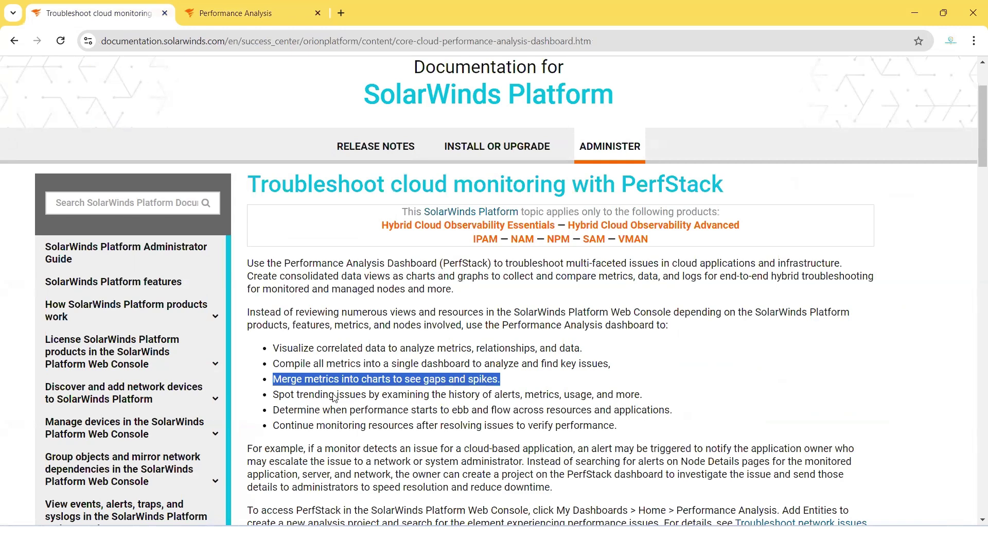
left_click(191, 12)
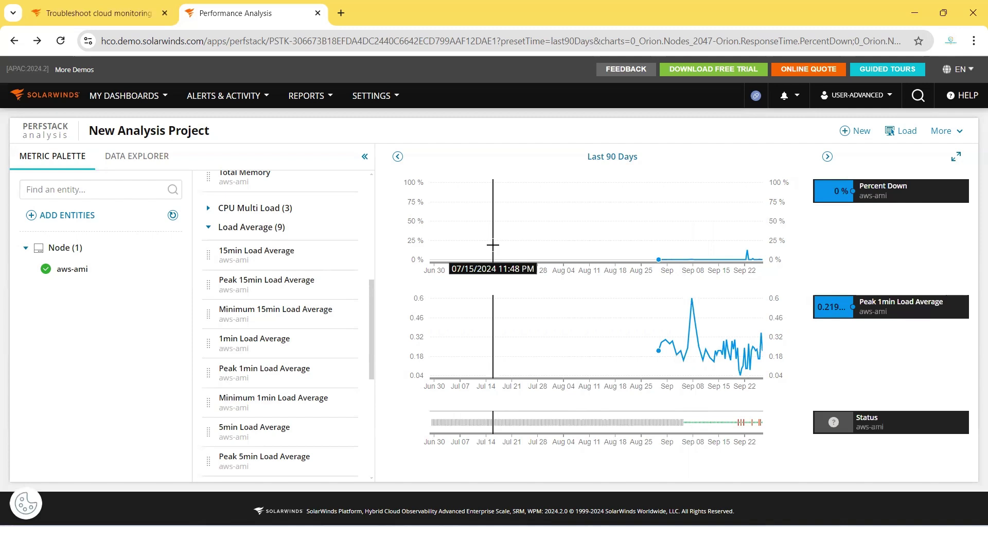
Replace the Percent Down, Peak 1min Load Average and Status charts with aws-ami's Average CPU Load metric from CPU Multi Load.
left_click(209, 208)
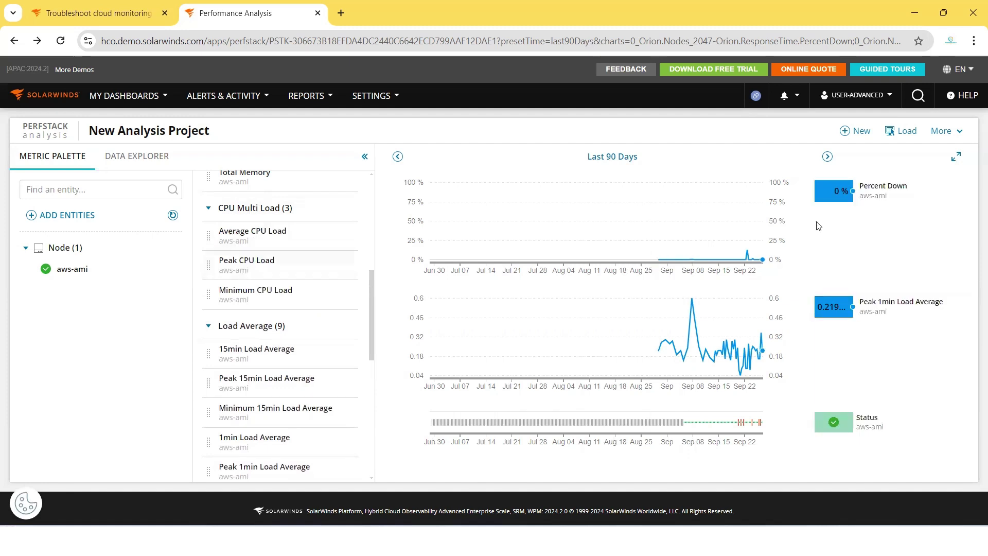
left_click(955, 192)
left_click(906, 215)
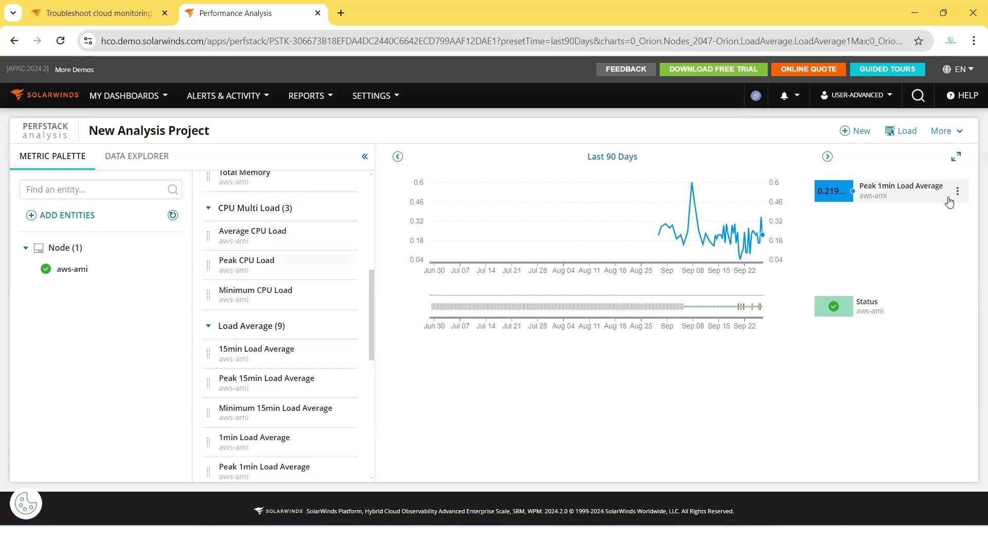
left_click(956, 191)
left_click(906, 212)
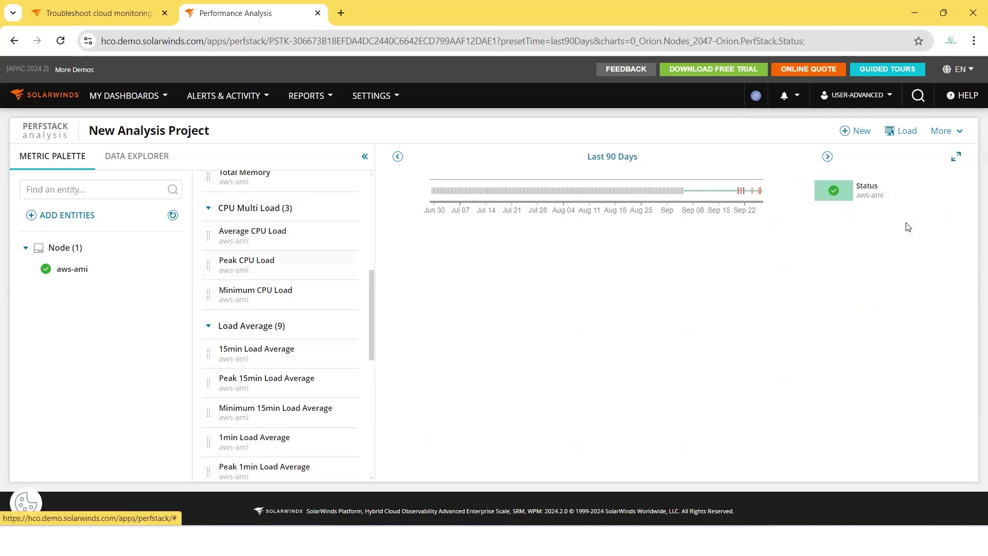
left_click(970, 191)
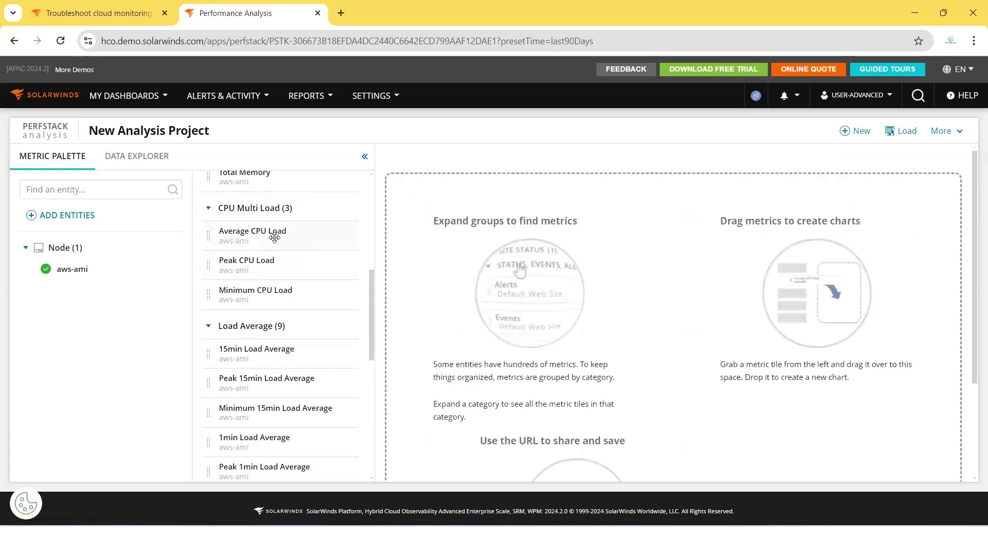
left_click_drag(276, 231, 622, 288)
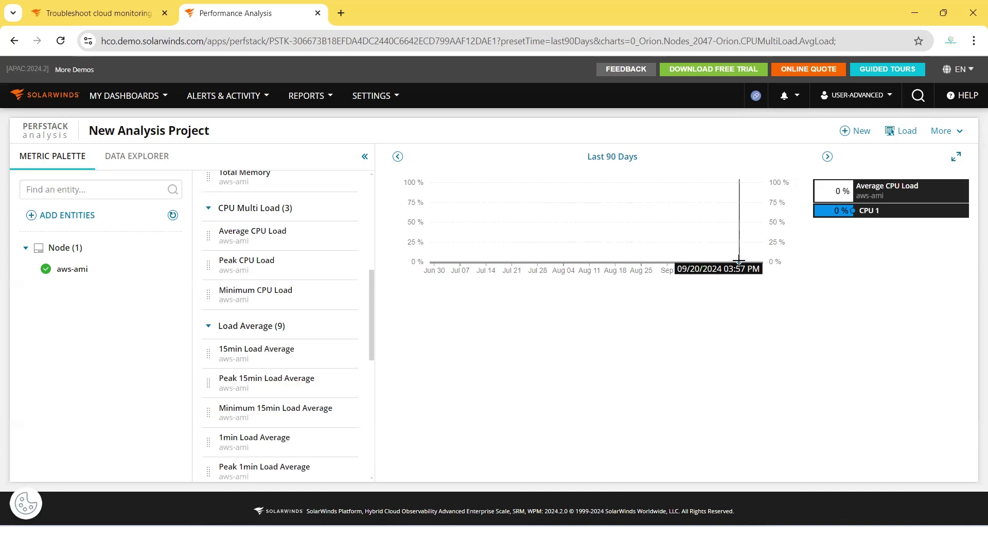
Read the article's point on continuing to monitor resources after resolving issues, and return to the analysis project.
left_click(70, 8)
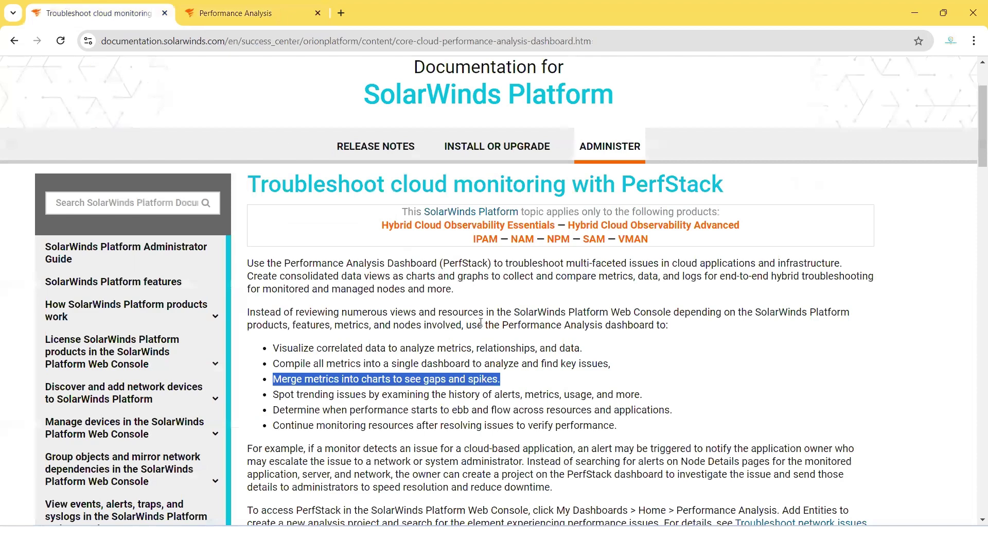
left_click_drag(273, 425, 443, 425)
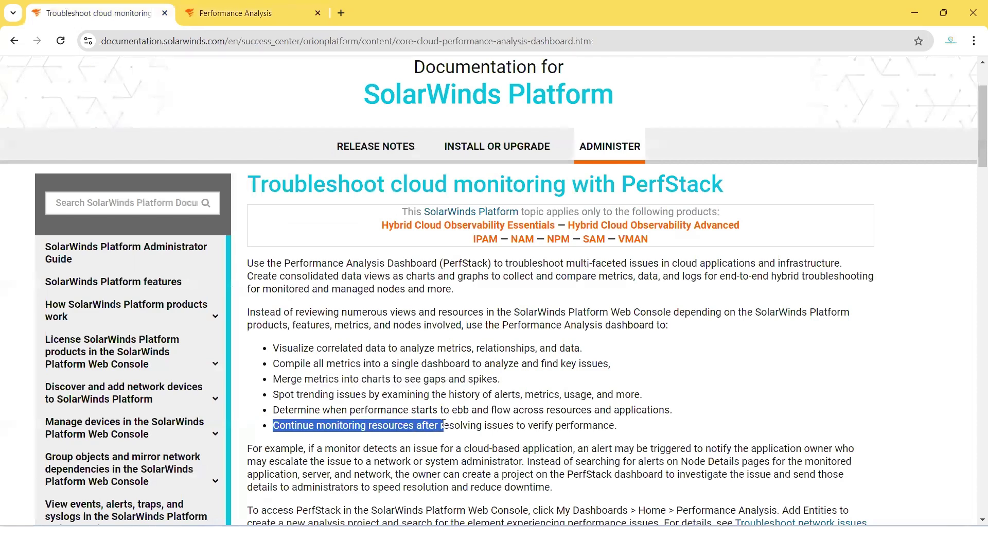
left_click(232, 13)
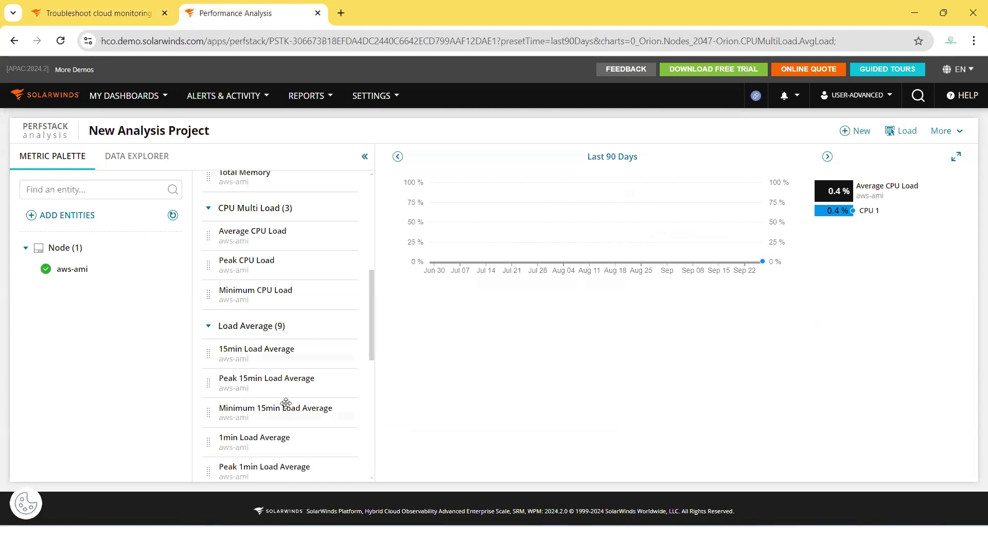
Plot the aws-ami node's Availability metric from Response Time as a separate chart below Average CPU Load.
scroll(282, 403, "down", 2)
scroll(271, 381, "down", 5)
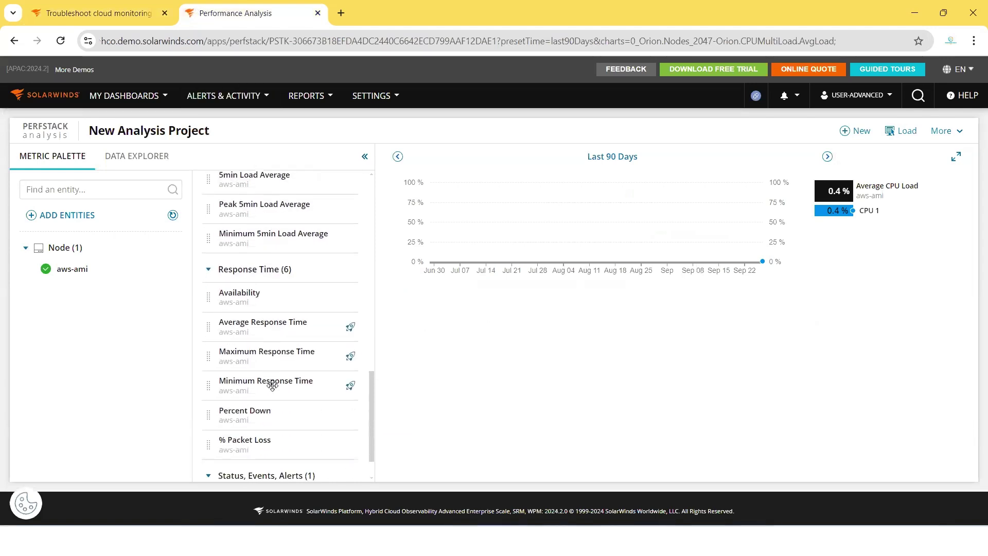
left_click_drag(245, 267, 573, 335)
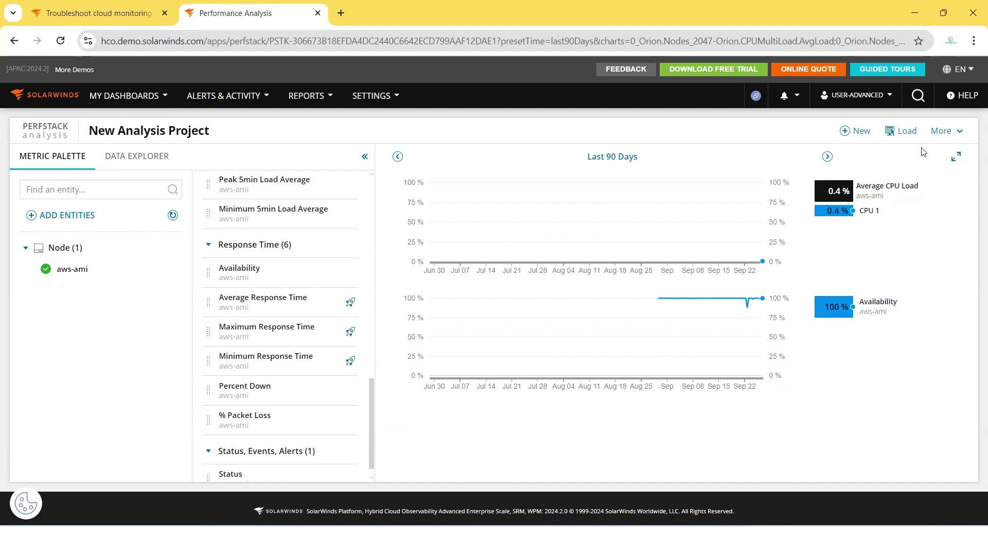
Export the analysis project as a CSV file.
left_click(946, 132)
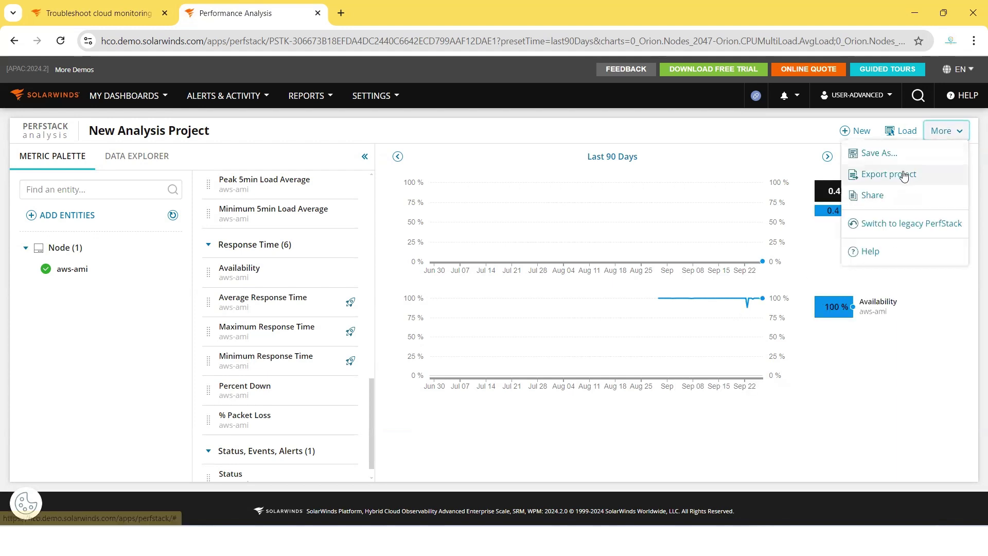
left_click(904, 176)
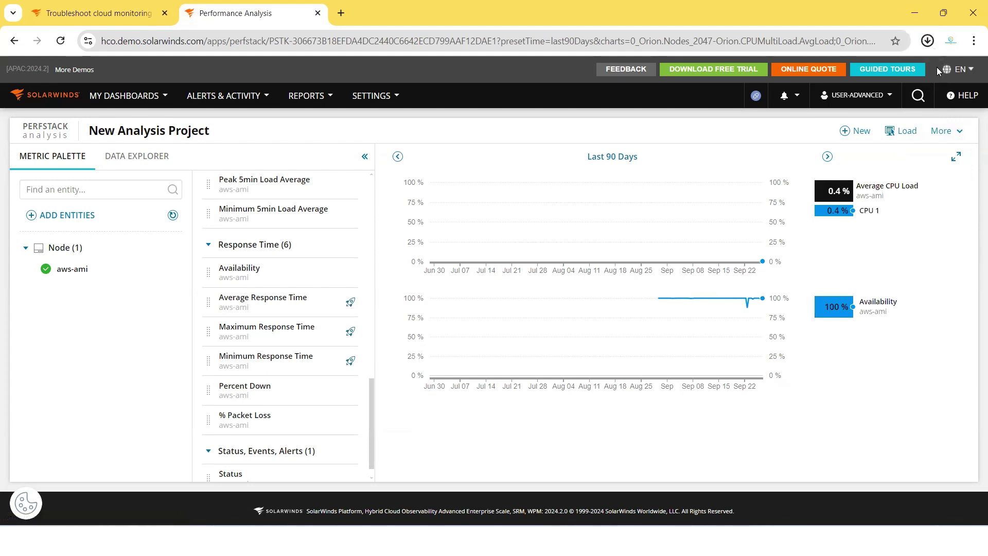
mouse_move(851, 79)
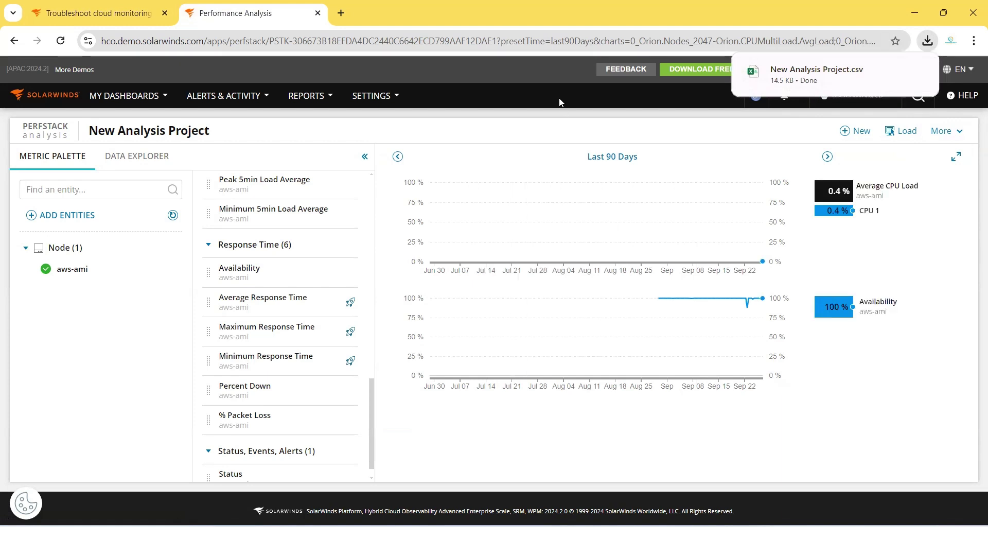
left_click(595, 157)
left_click(546, 250)
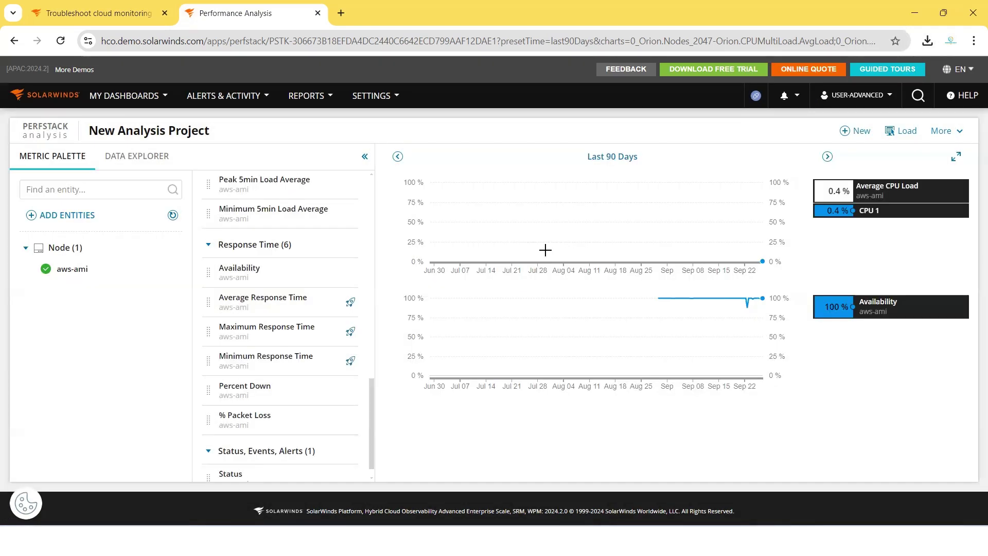